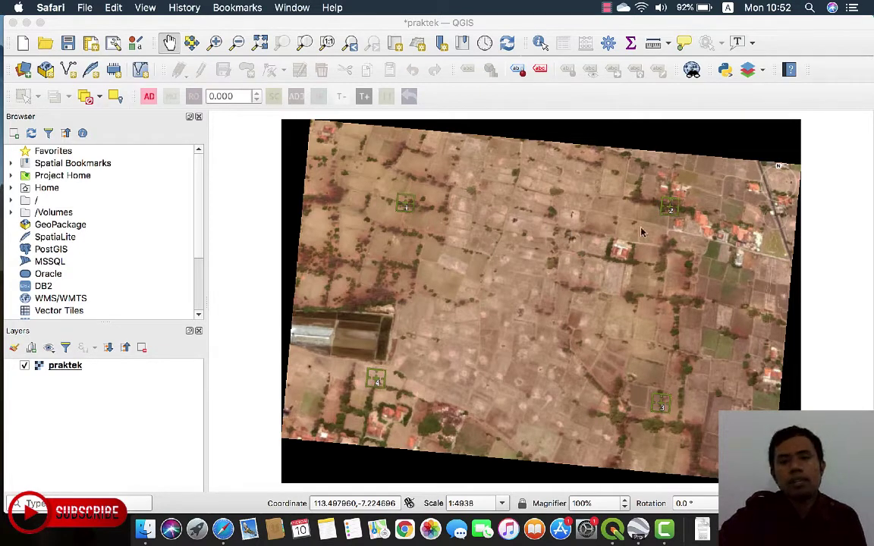
Step: Zoom the map in on the area around marker 1 of the praktek image
{"action": "left_click", "coordinate": [498, 215]}
{"action": "left_click_drag", "start_coordinate": [511, 243], "coordinate": [541, 302]}
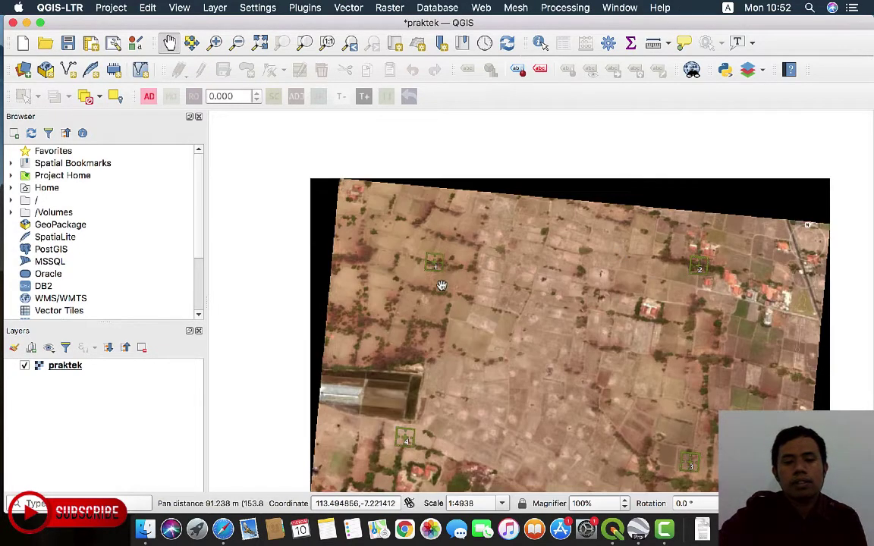
{"action": "left_click_drag", "start_coordinate": [601, 271], "coordinate": [539, 203]}
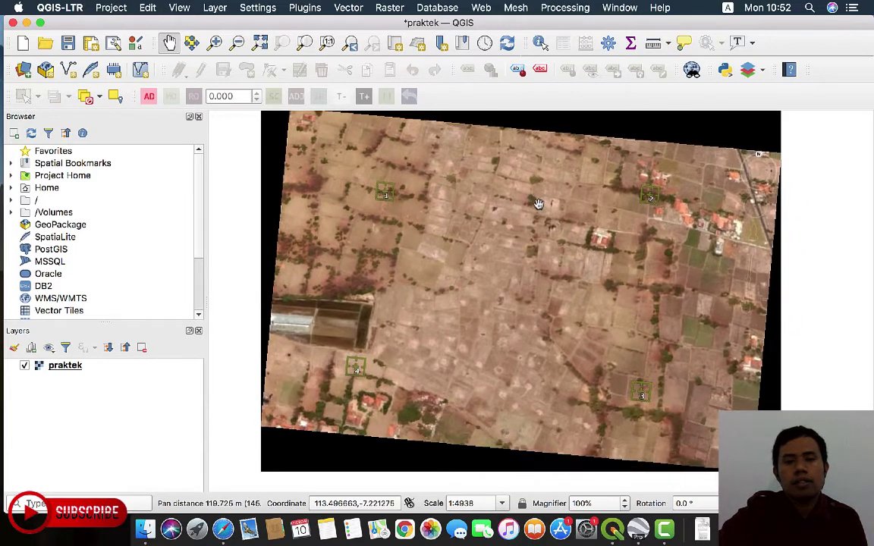
{"action": "left_click_drag", "start_coordinate": [576, 241], "coordinate": [584, 253]}
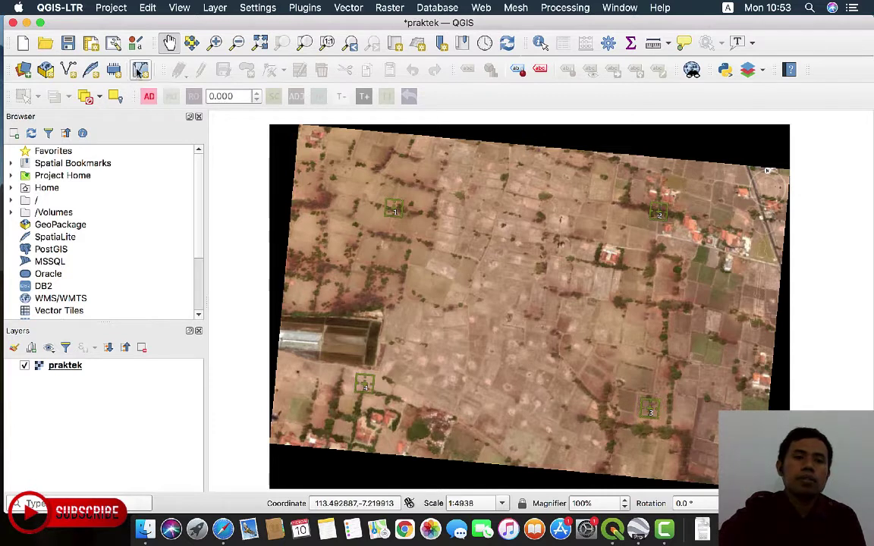
{"action": "left_click", "coordinate": [364, 98]}
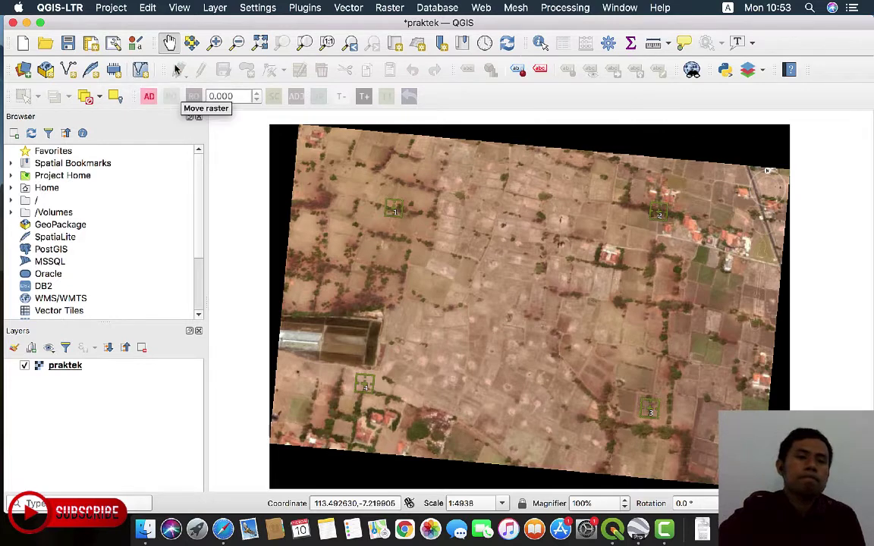
{"action": "left_click", "coordinate": [215, 42]}
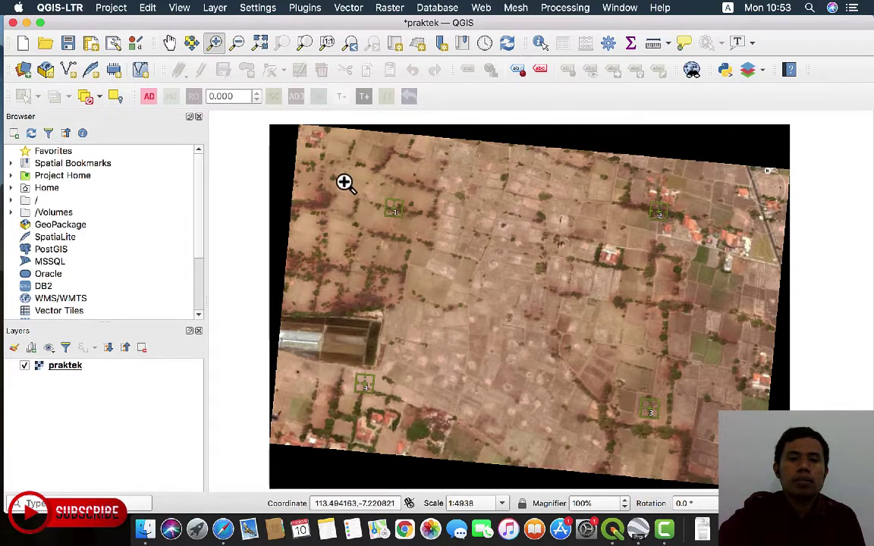
{"action": "left_click_drag", "start_coordinate": [323, 156], "coordinate": [416, 249]}
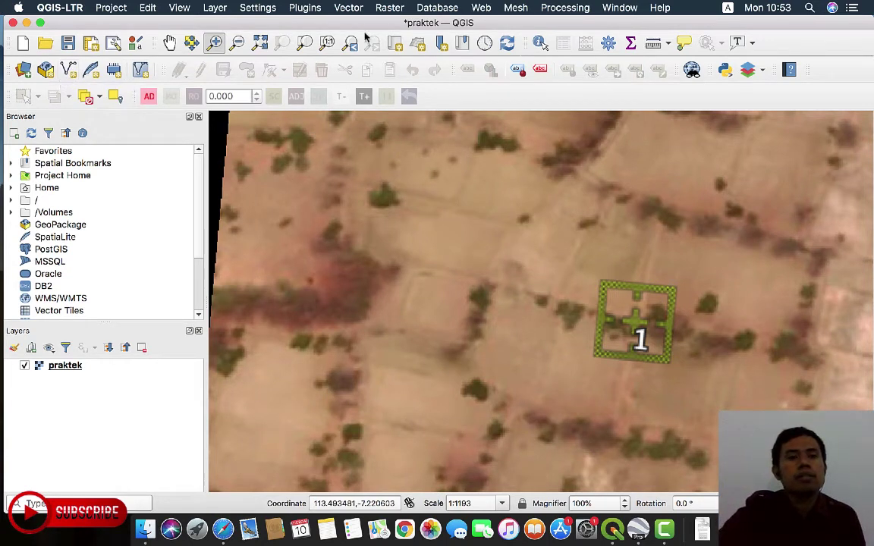
Step: Start a new shapefile layer and set its file to tanah in the coba folder on the Desktop
{"action": "left_click", "coordinate": [68, 73]}
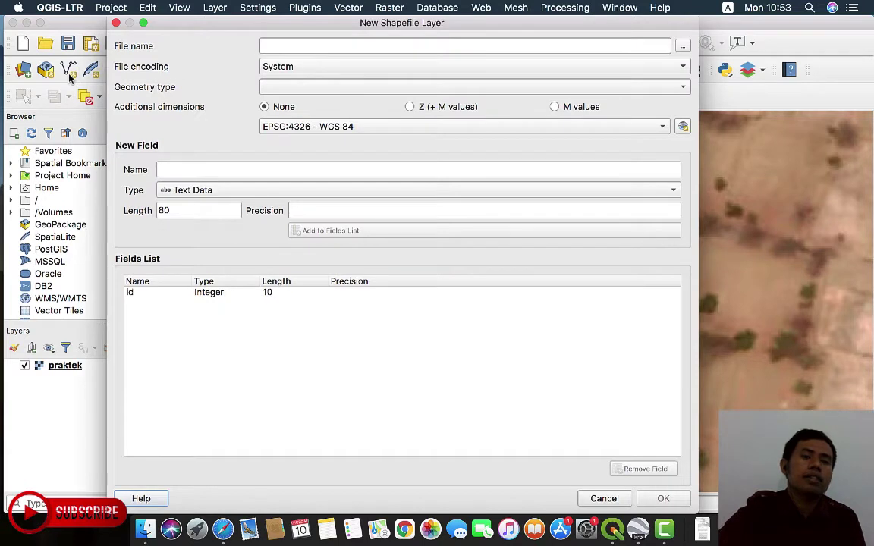
{"action": "left_click", "coordinate": [297, 48]}
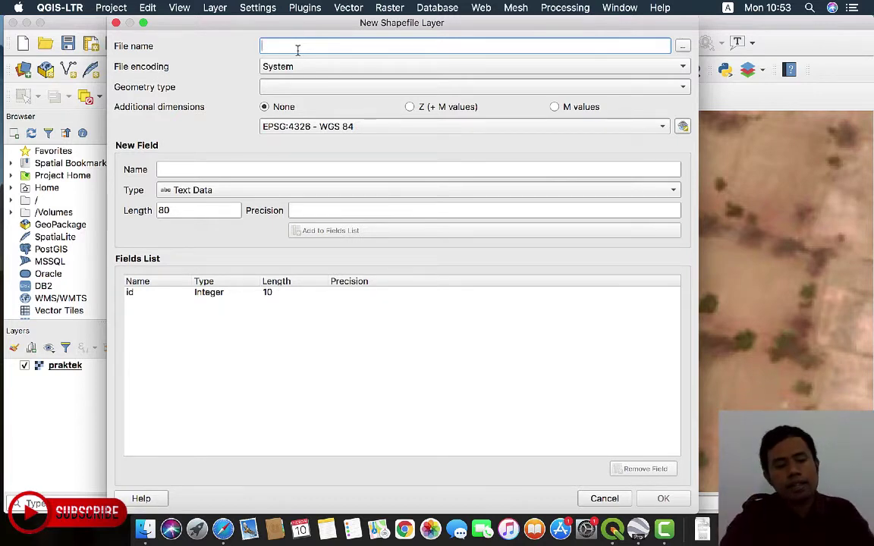
{"action": "type", "text": "tanah"}
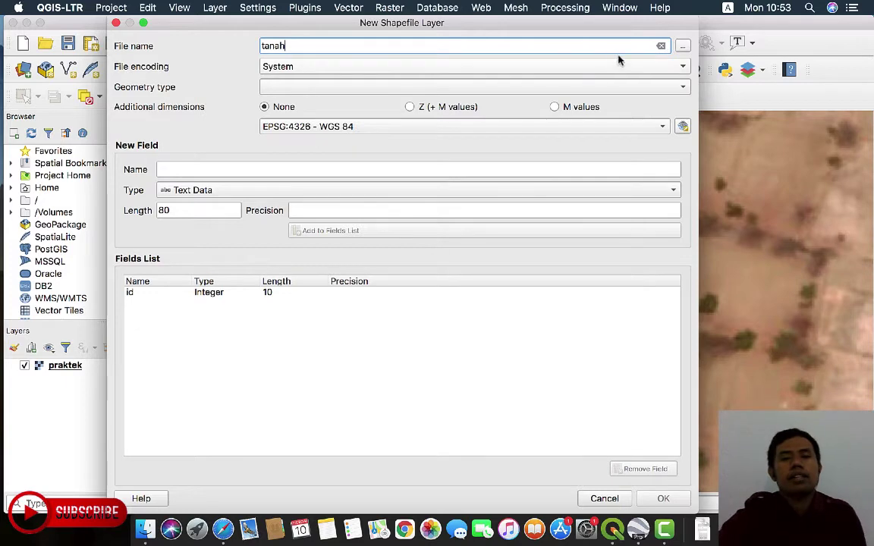
{"action": "left_click", "coordinate": [682, 46]}
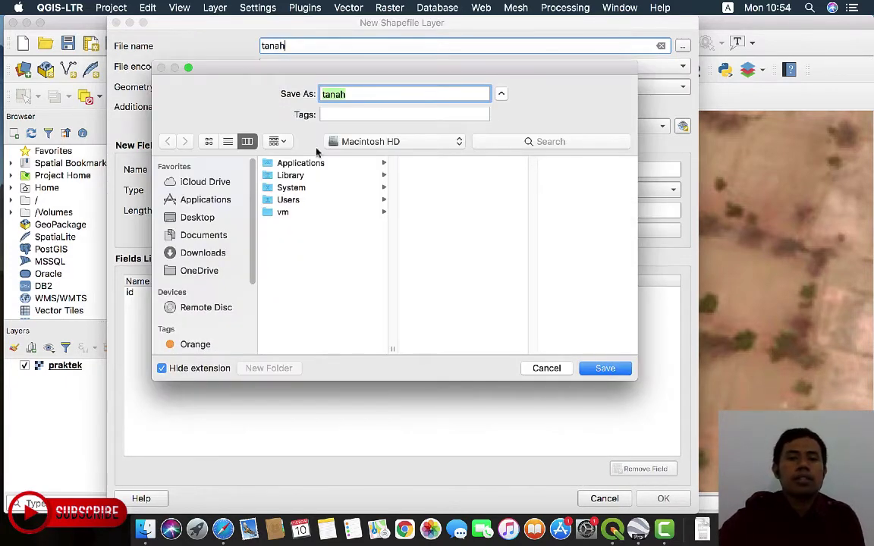
{"action": "left_click", "coordinate": [501, 95]}
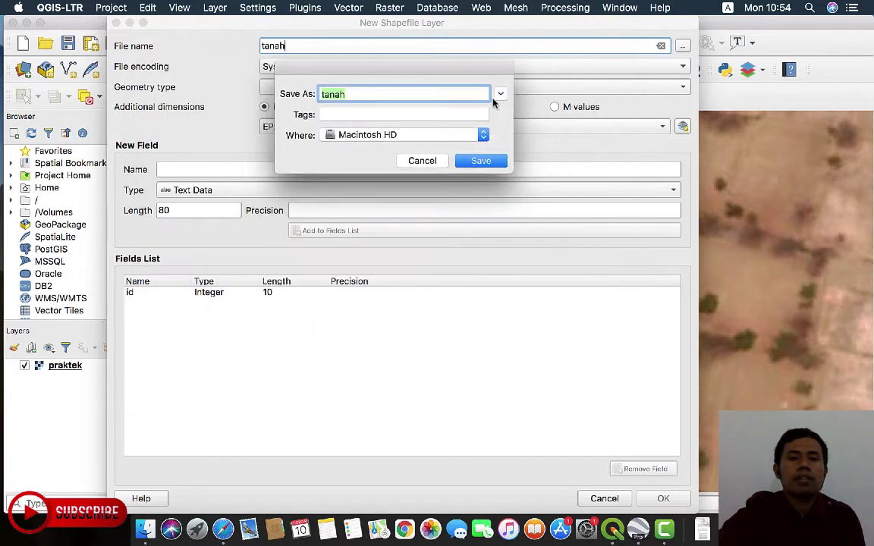
{"action": "left_click", "coordinate": [499, 96]}
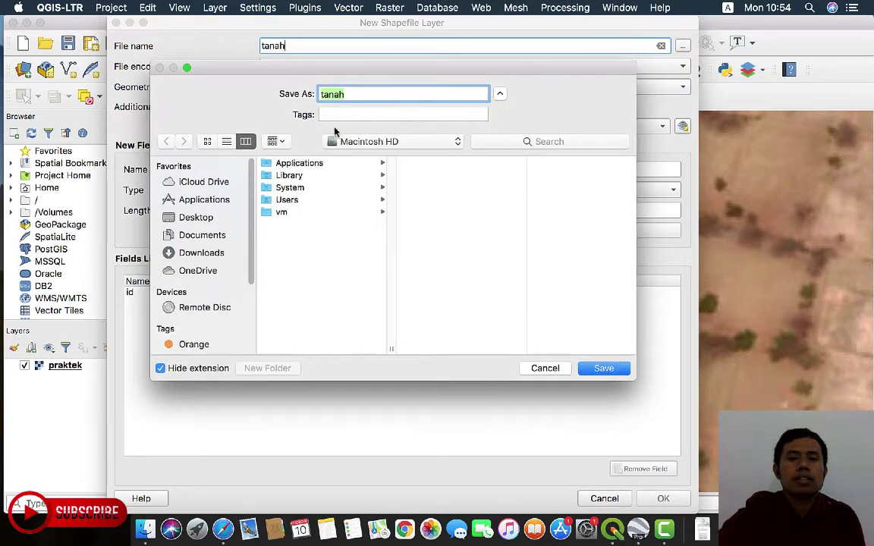
{"action": "left_click", "coordinate": [375, 139]}
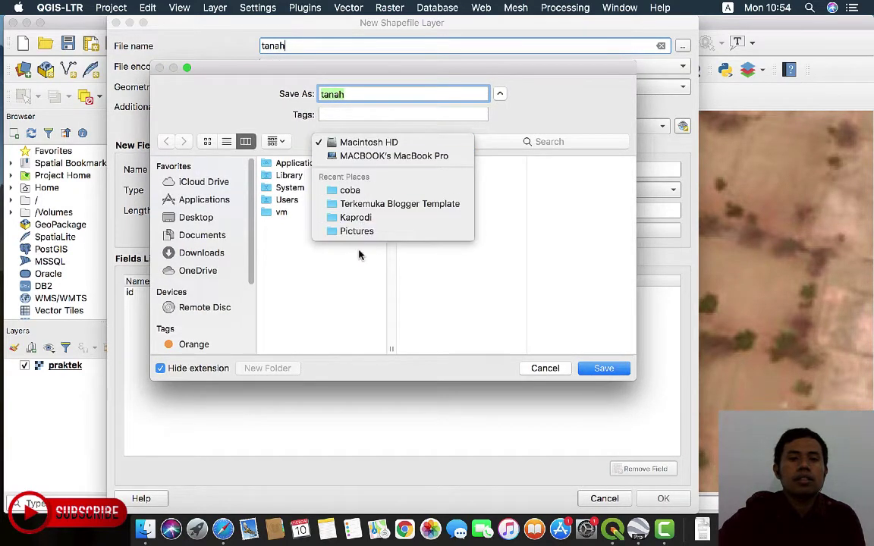
{"action": "left_click", "coordinate": [310, 275]}
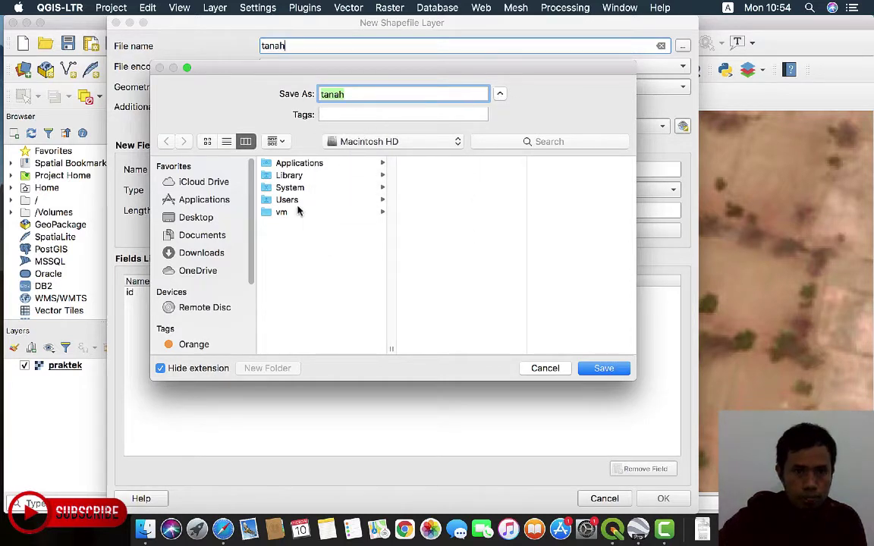
{"action": "left_click", "coordinate": [199, 222]}
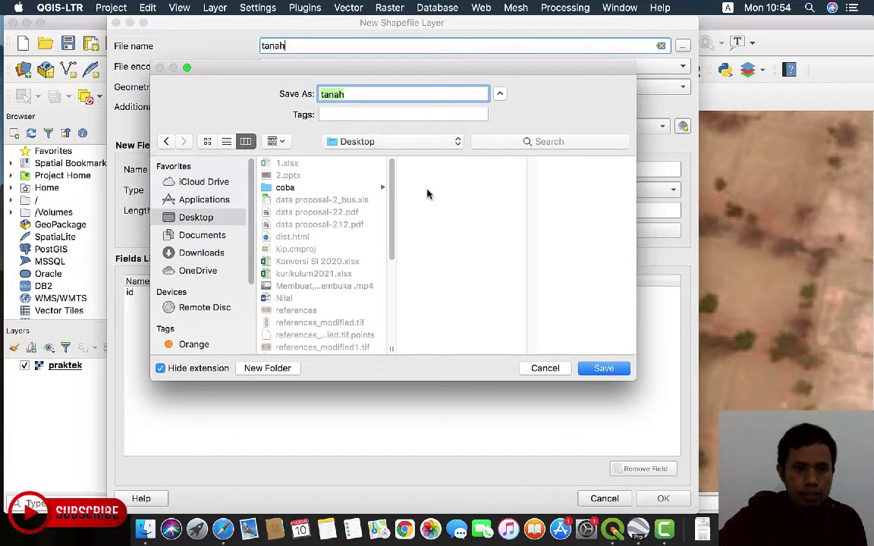
{"action": "left_click", "coordinate": [281, 188]}
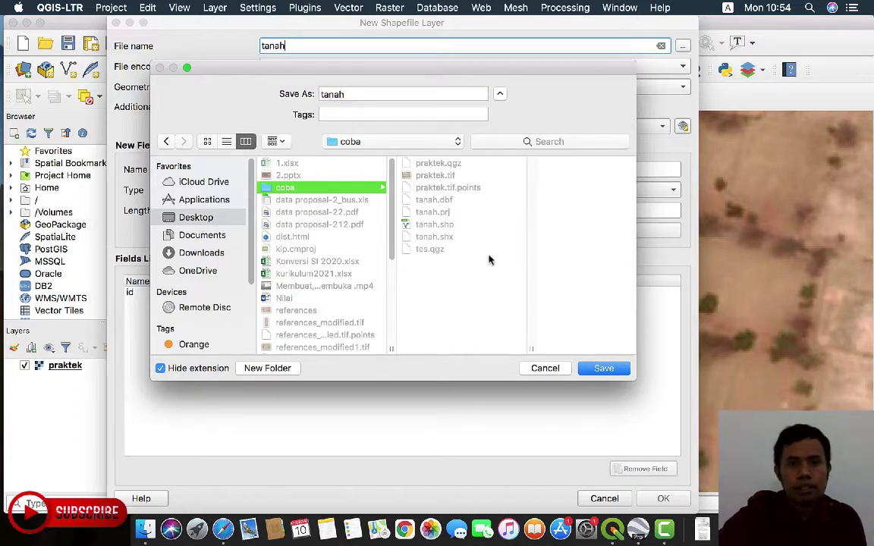
{"action": "left_click", "coordinate": [601, 369]}
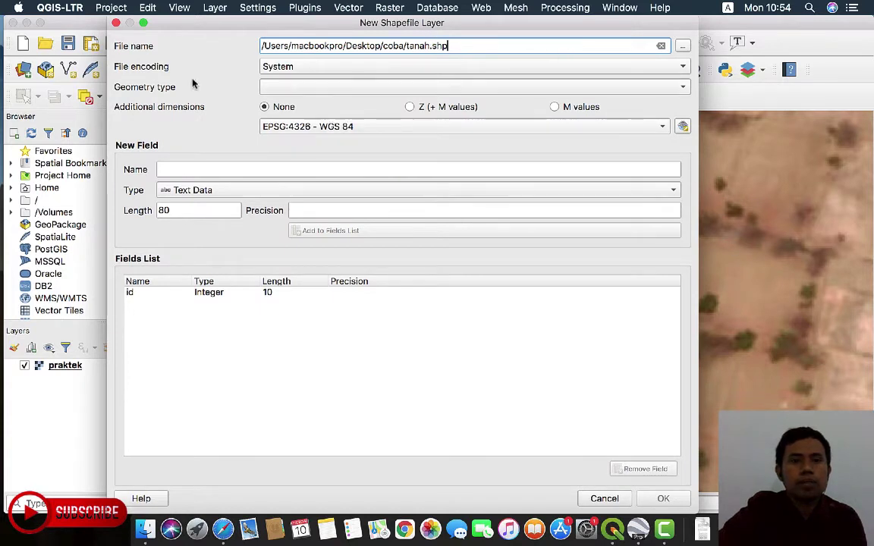
Step: Set the new shapefile's file encoding to UTF-8
{"action": "left_click", "coordinate": [318, 69]}
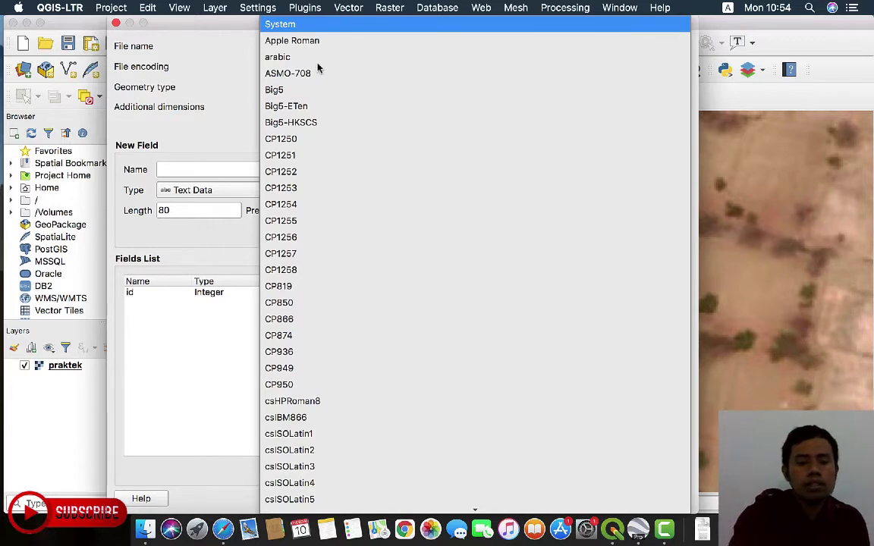
{"action": "type", "text": "u"}
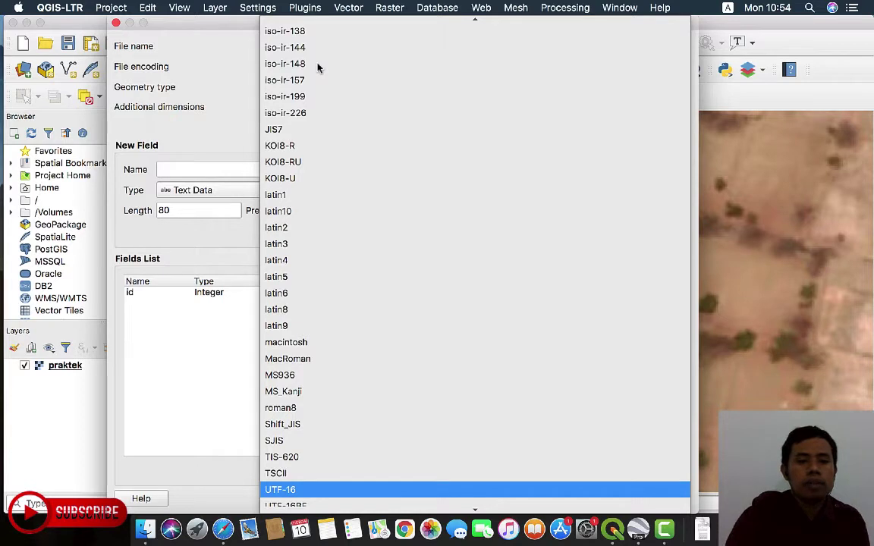
{"action": "key", "text": "Down"}
{"action": "key", "text": "Down"}
{"action": "key", "text": "Down"}
{"action": "key", "text": "Down"}
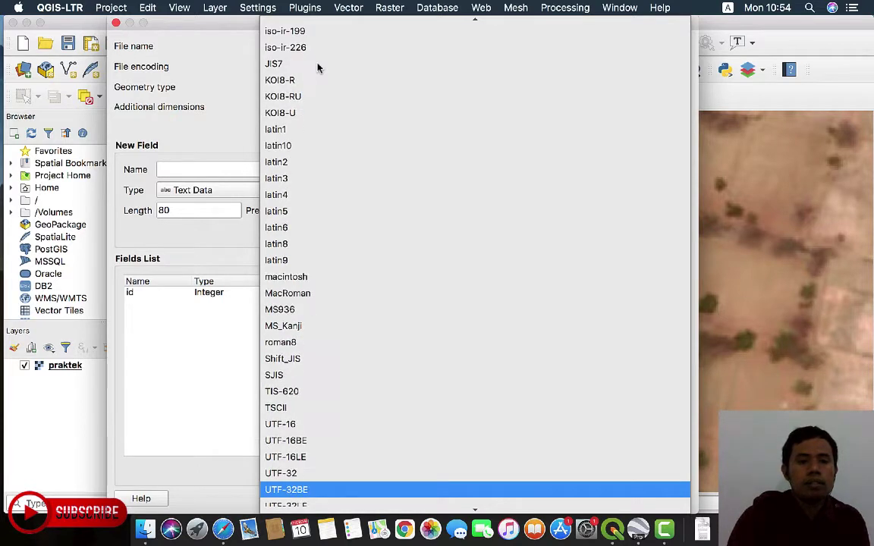
{"action": "key", "text": "Down"}
{"action": "key", "text": "Down"}
{"action": "key", "text": "Down"}
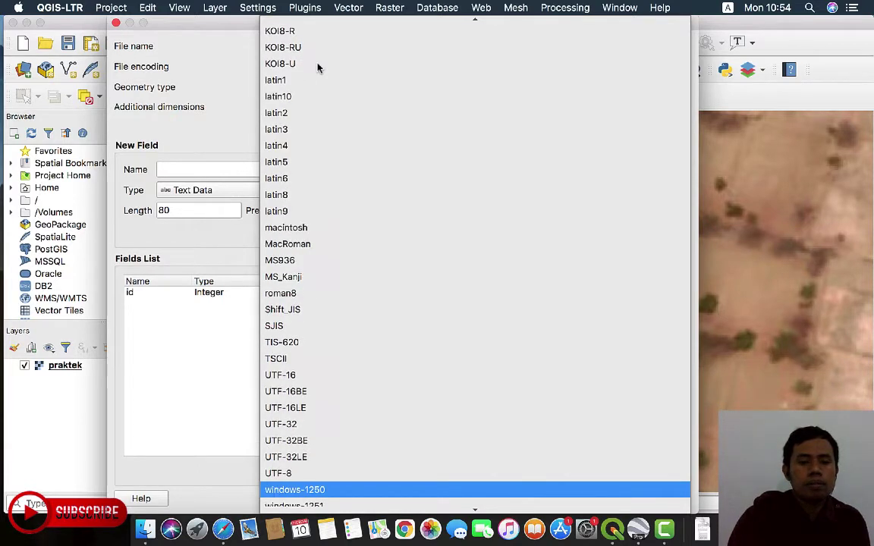
{"action": "key", "text": "Down"}
{"action": "key", "text": "Up"}
{"action": "key", "text": "Up"}
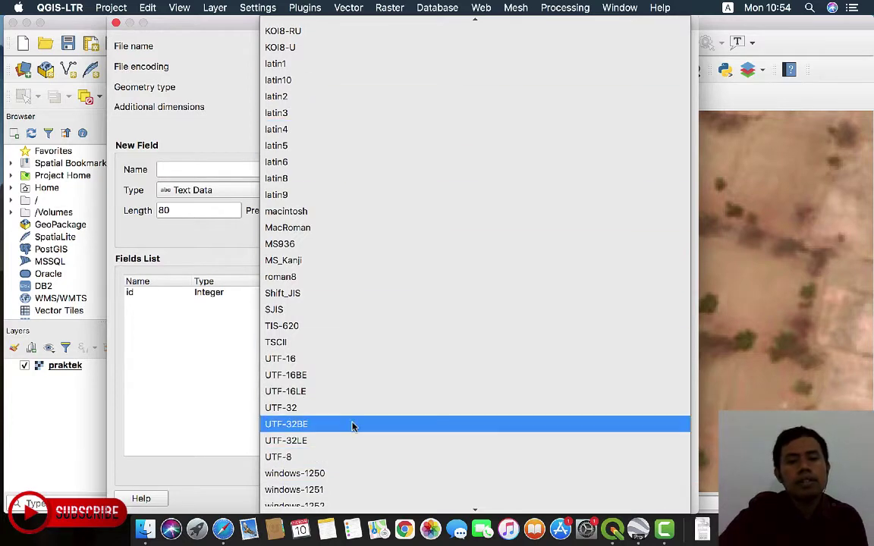
{"action": "left_click", "coordinate": [347, 458]}
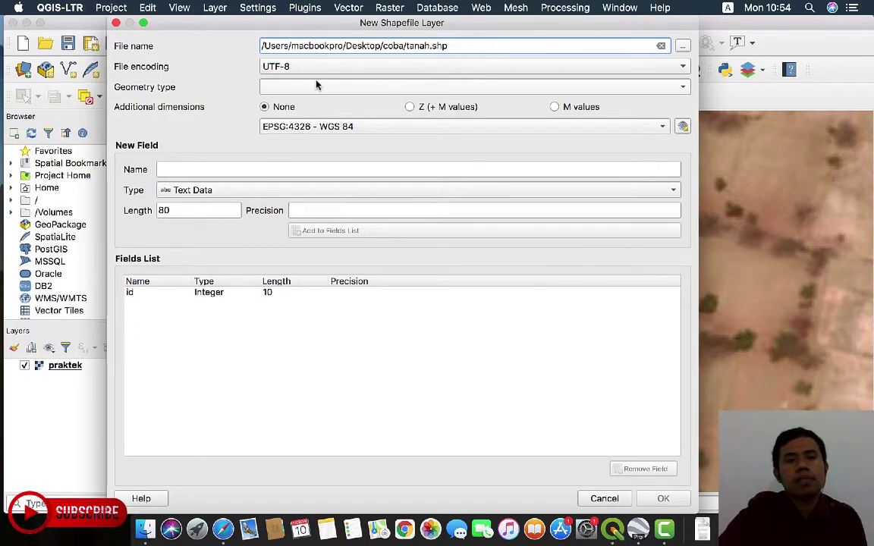
Step: Set the geometry type of the new tanah shapefile to Polygon
{"action": "left_click", "coordinate": [284, 89]}
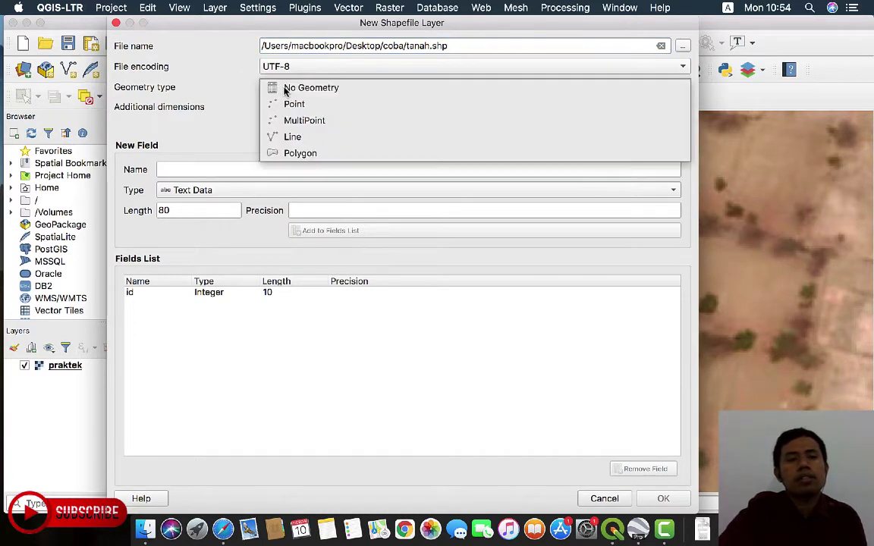
{"action": "left_click", "coordinate": [201, 73]}
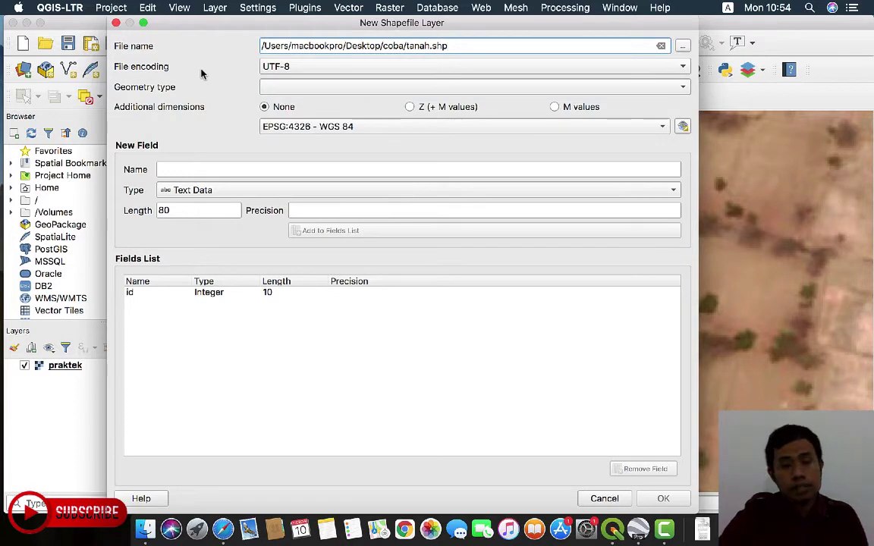
{"action": "left_click", "coordinate": [296, 89]}
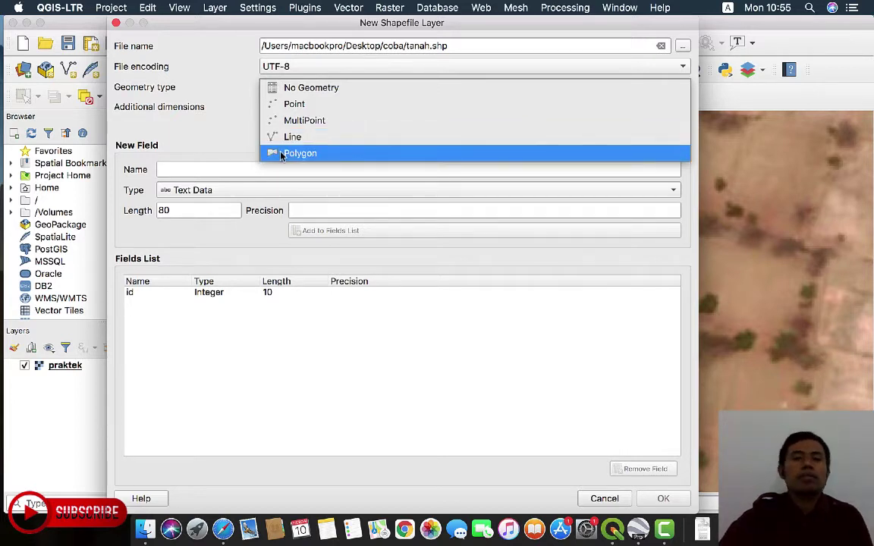
{"action": "left_click", "coordinate": [282, 155]}
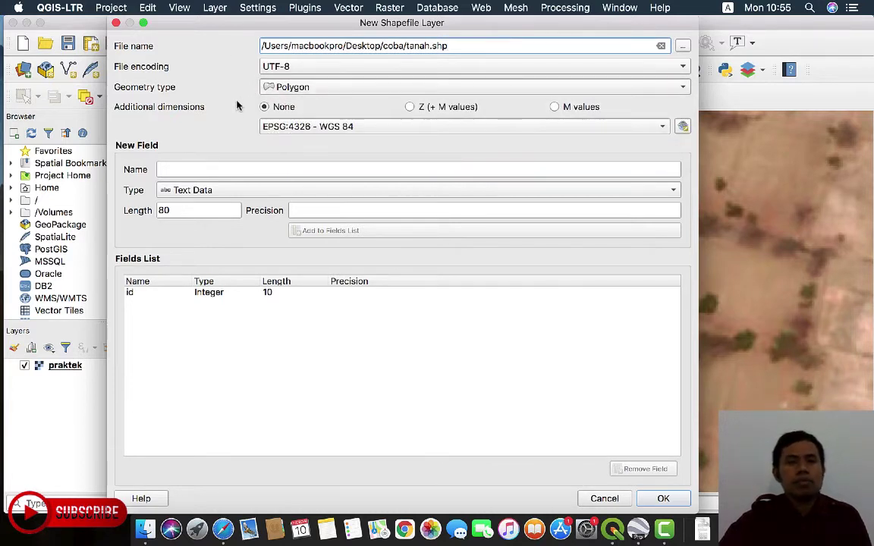
{"action": "left_click", "coordinate": [303, 90]}
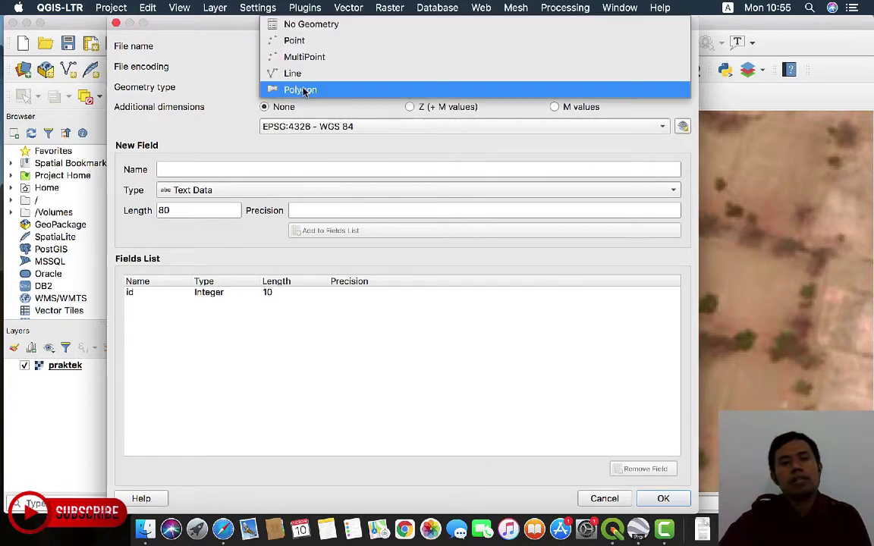
{"action": "left_click", "coordinate": [270, 85]}
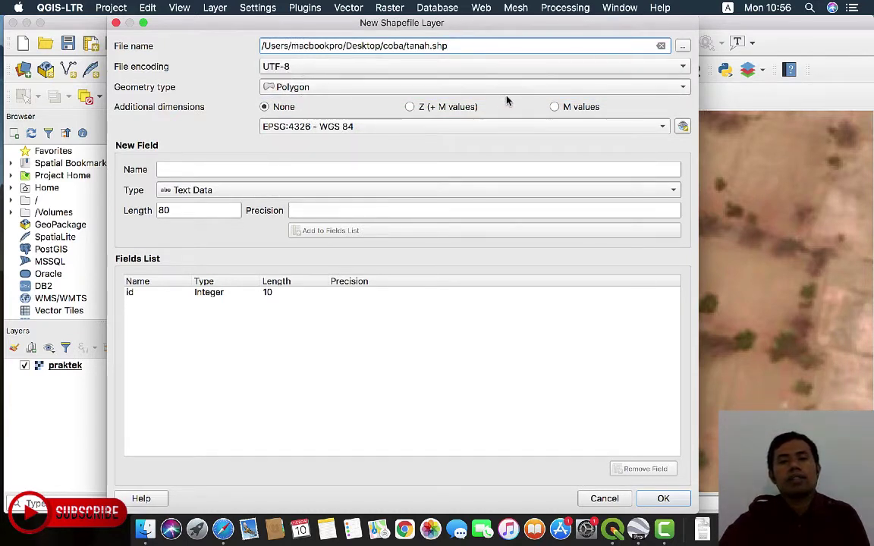
{"action": "left_click", "coordinate": [267, 88]}
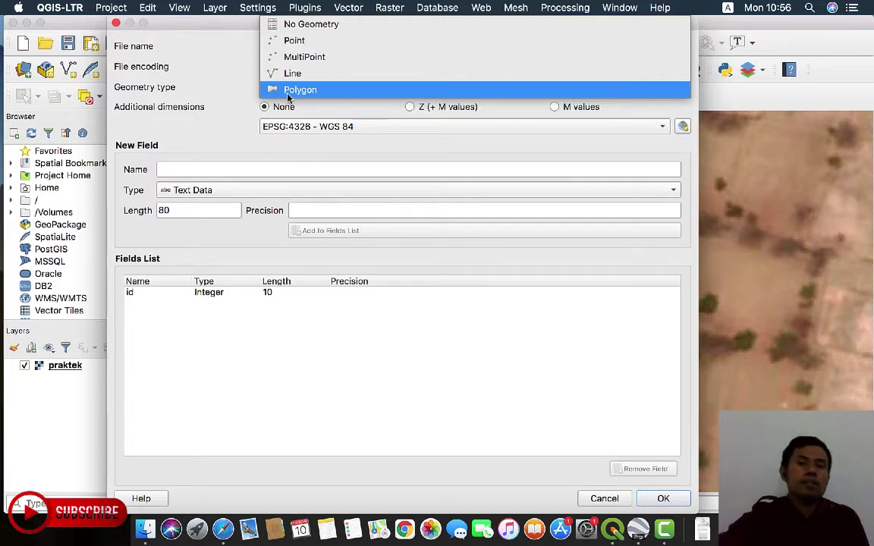
{"action": "left_click", "coordinate": [287, 93]}
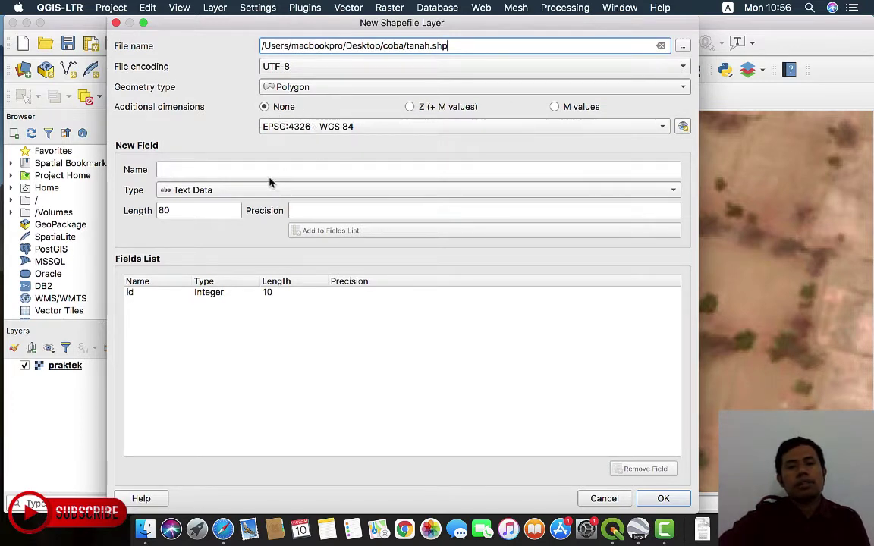
Step: Add a Text Data field named nm_pemilik with a length of 50 to the new shapefile's fields
{"action": "left_click", "coordinate": [201, 170]}
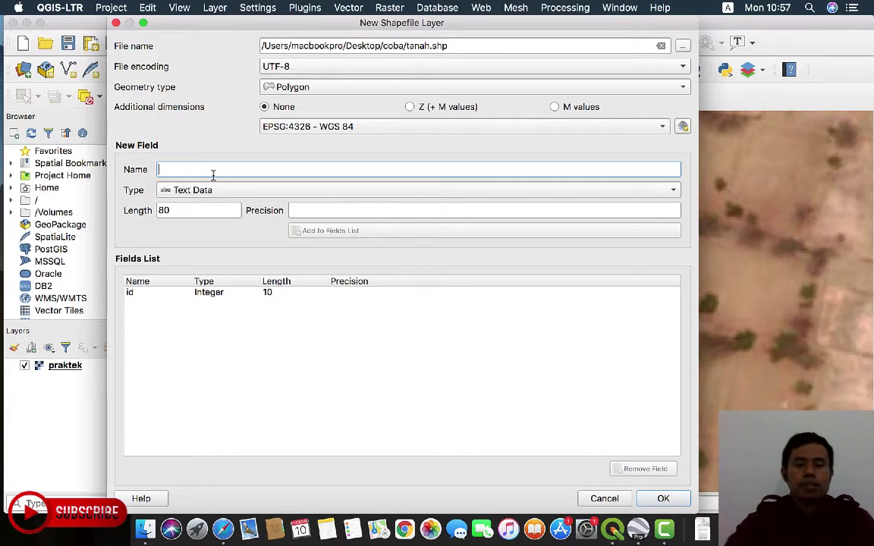
{"action": "type", "text": "nm"}
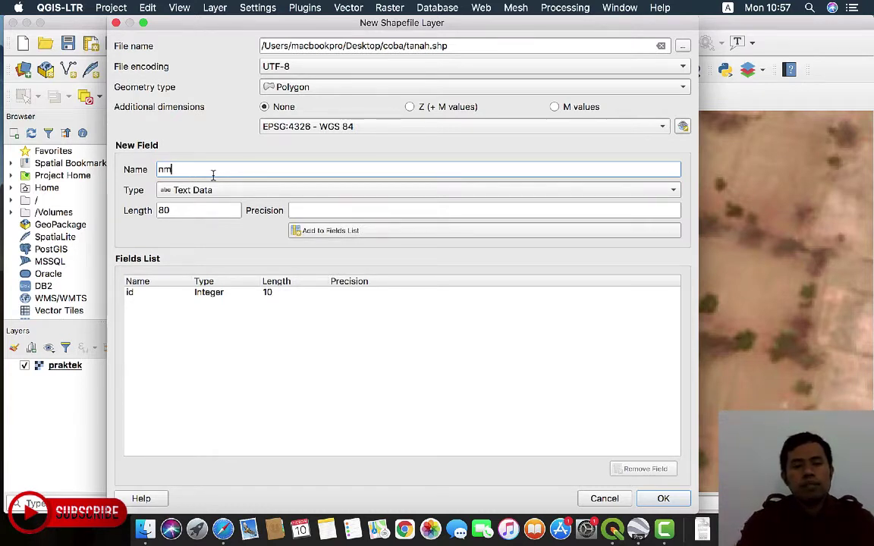
{"action": "type", "text": "_"}
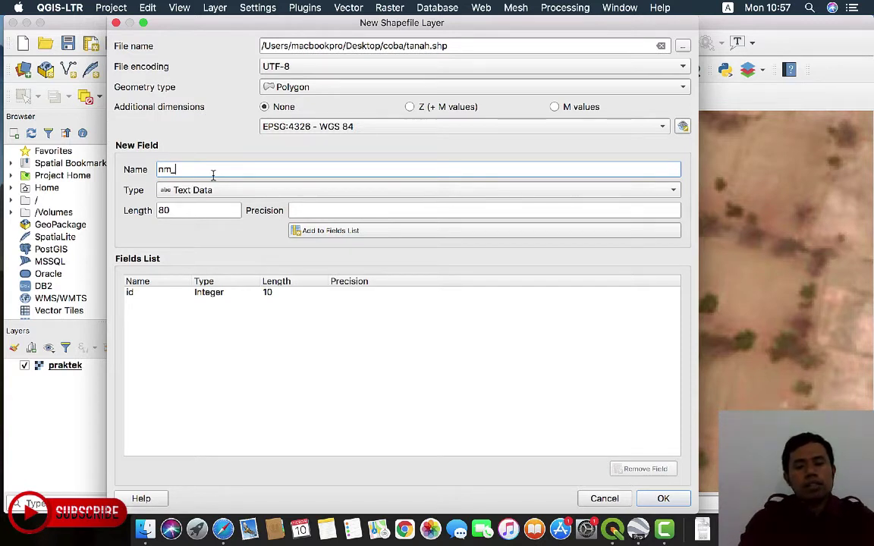
{"action": "type", "text": "pemilik"}
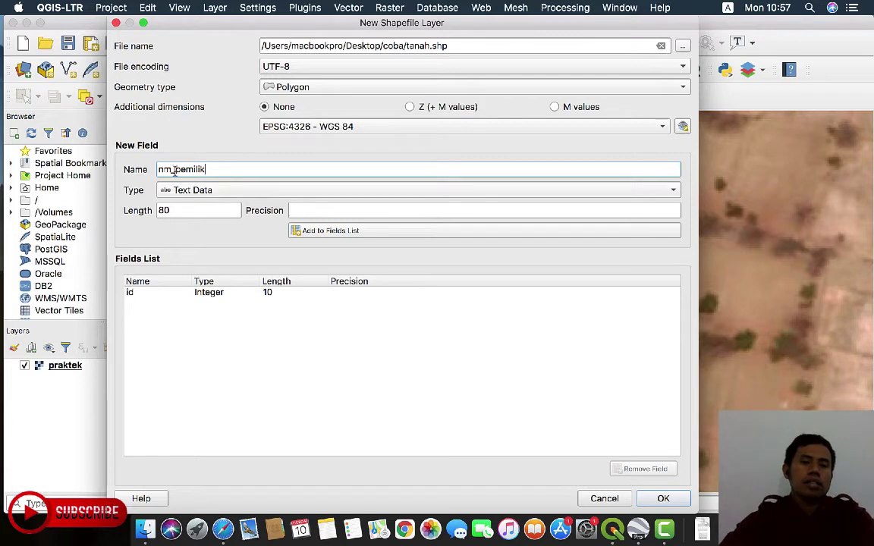
{"action": "left_click", "coordinate": [221, 190]}
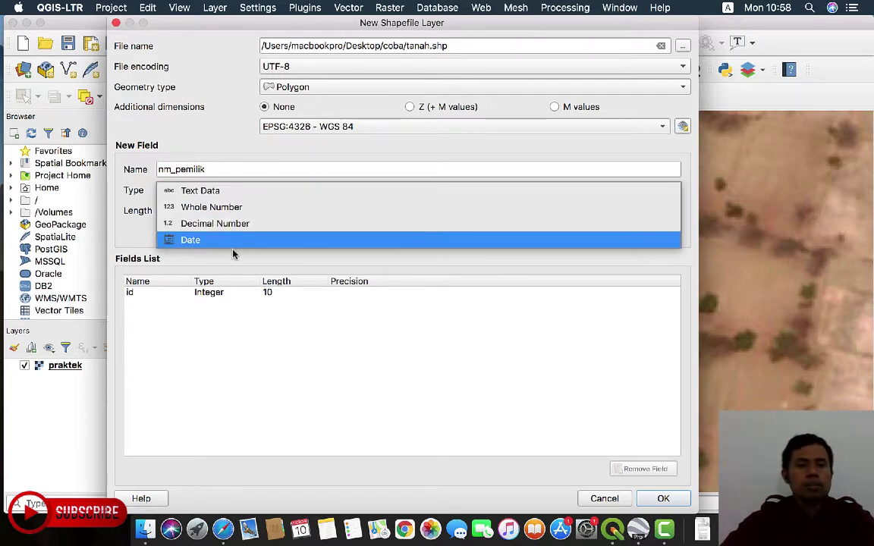
{"action": "left_click", "coordinate": [209, 195]}
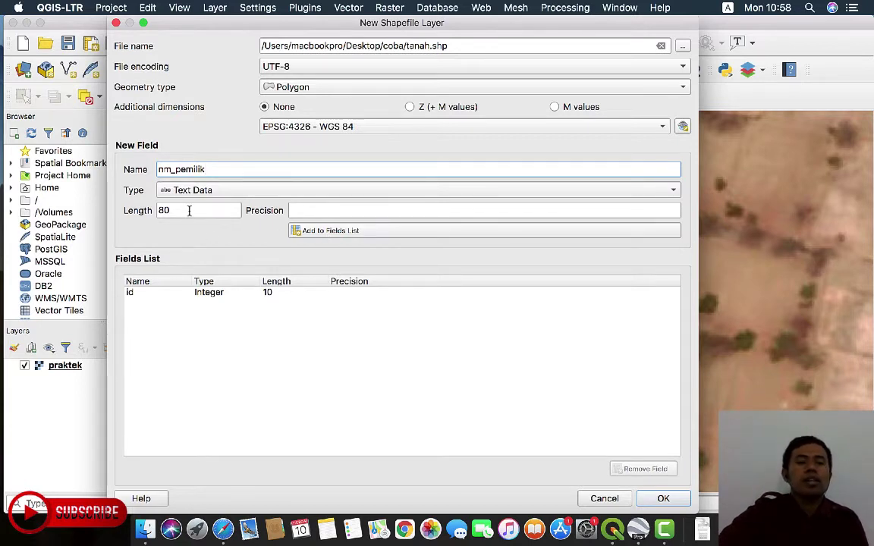
{"action": "left_click", "coordinate": [156, 211]}
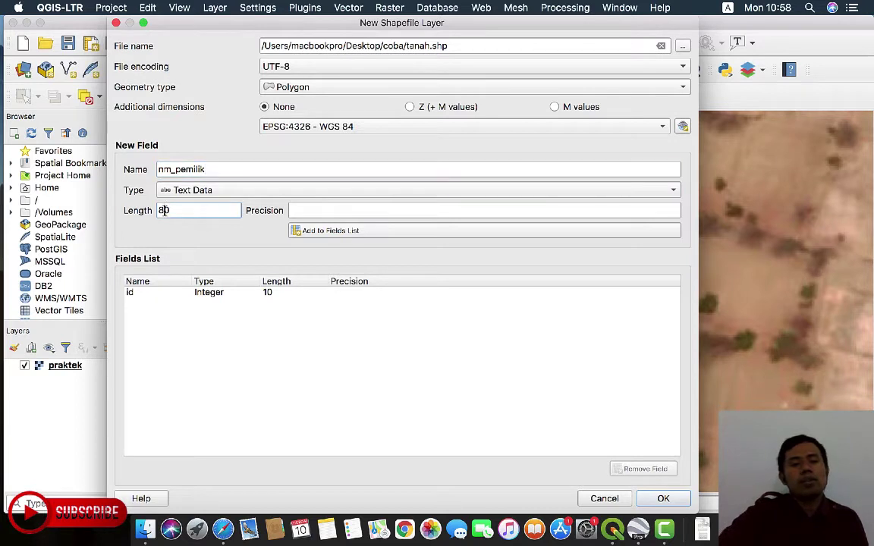
{"action": "key", "text": "shift+Right"}
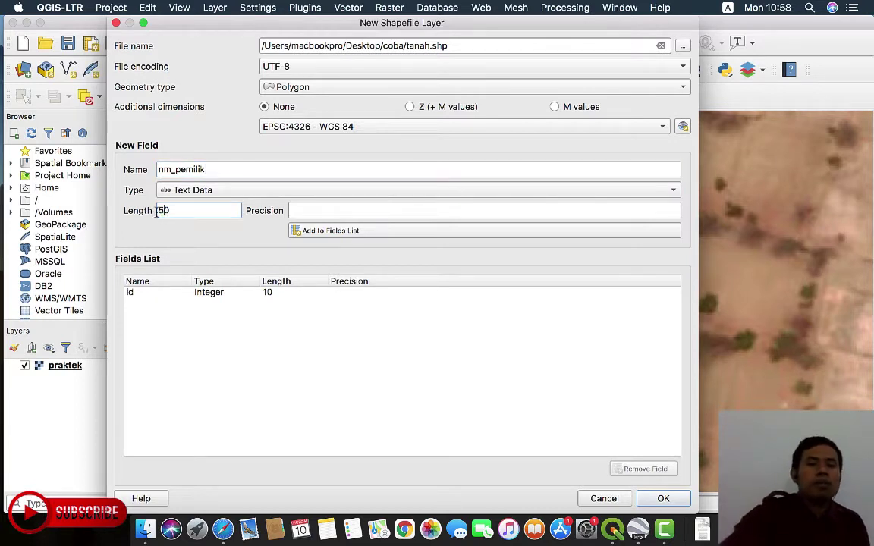
{"action": "type", "text": "5"}
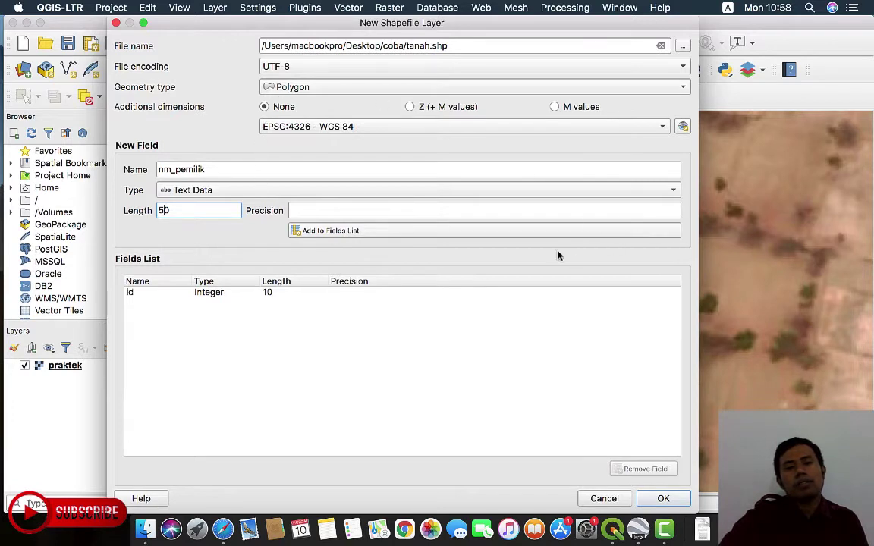
{"action": "left_click", "coordinate": [310, 235]}
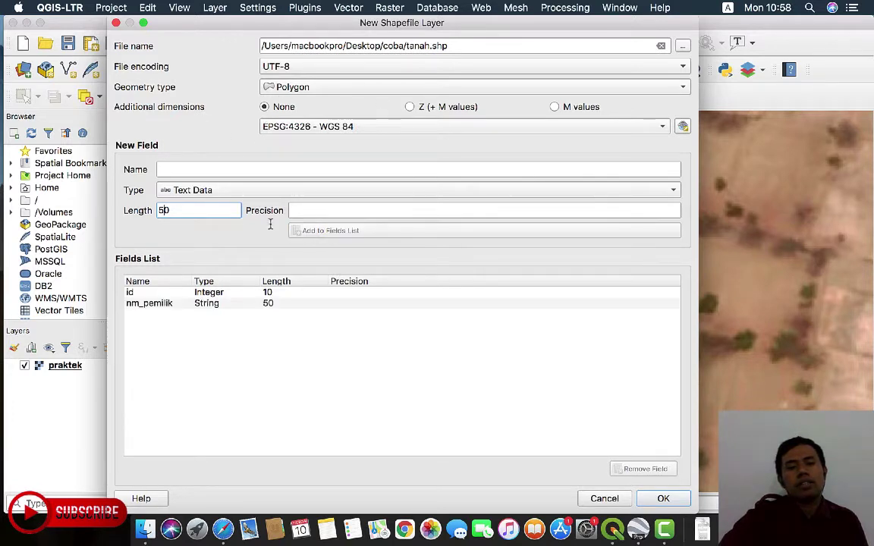
Step: Enter luas_tanah as the name of the next new field for the shapefile
{"action": "left_click", "coordinate": [187, 172]}
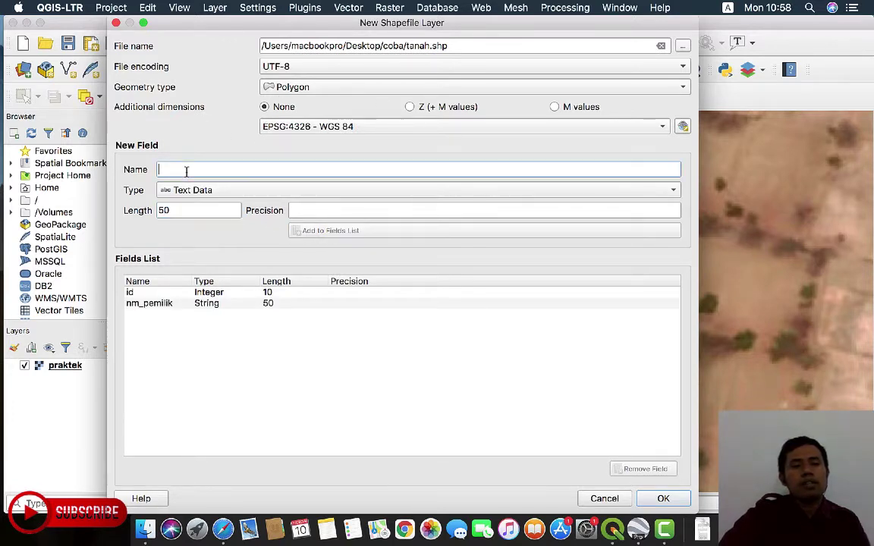
{"action": "type", "text": "luas"}
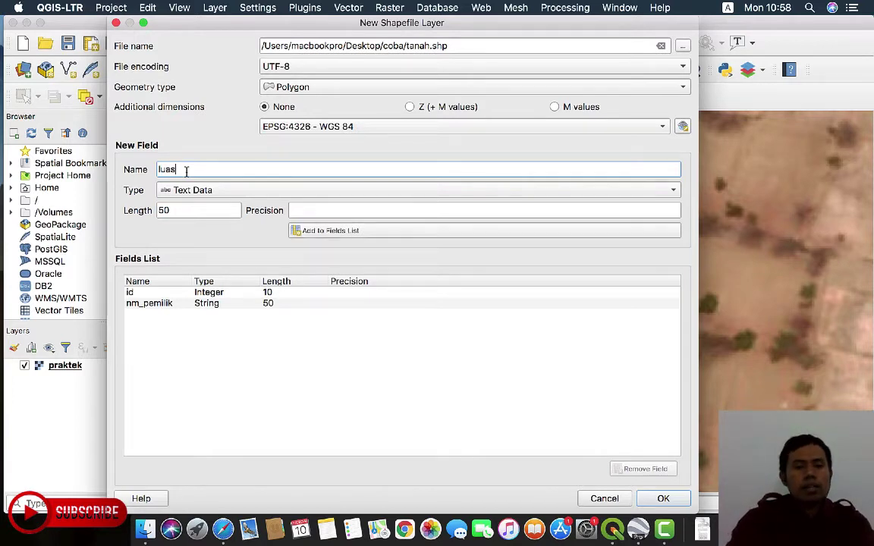
{"action": "type", "text": "-ta"}
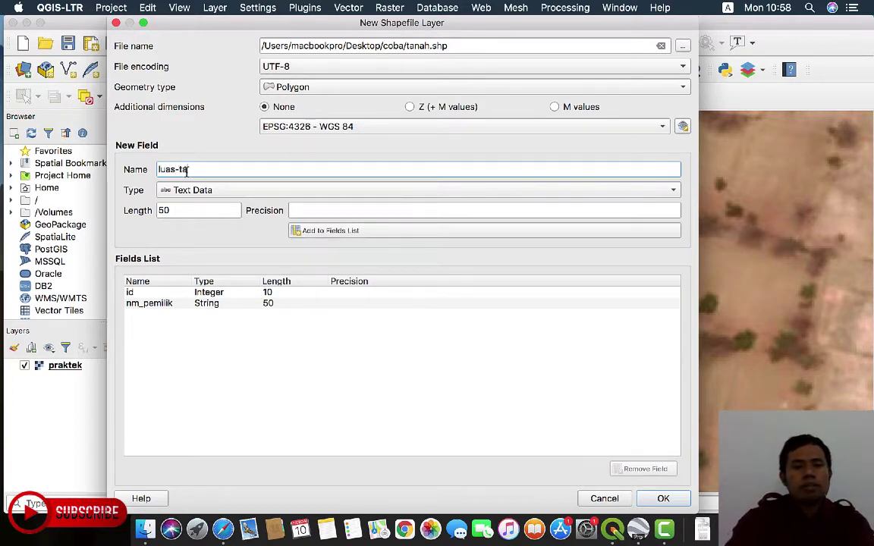
{"action": "key", "text": "BackSpace"}
{"action": "key", "text": "BackSpace"}
{"action": "key", "text": "BackSpace"}
{"action": "type", "text": "_t"}
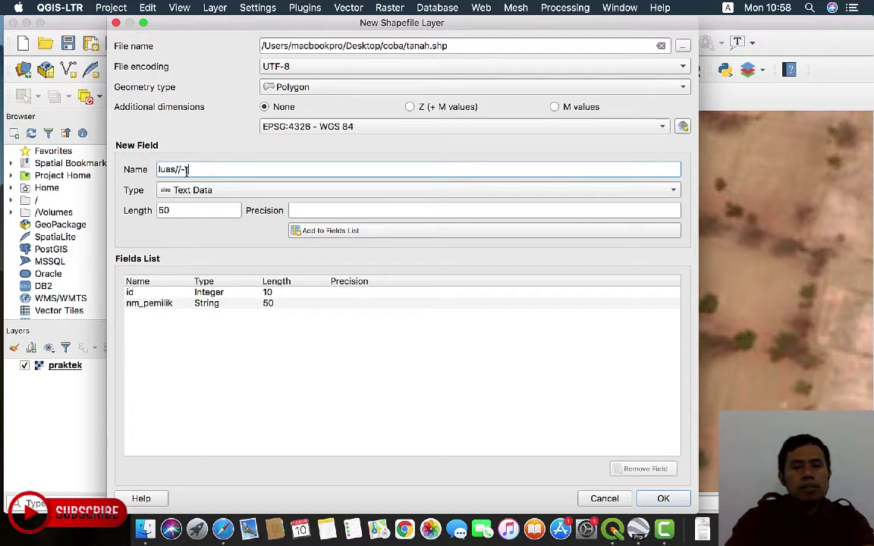
{"action": "key", "text": "BackSpace"}
{"action": "key", "text": "BackSpace"}
{"action": "key", "text": "BackSpace"}
{"action": "type", "text": "_t"}
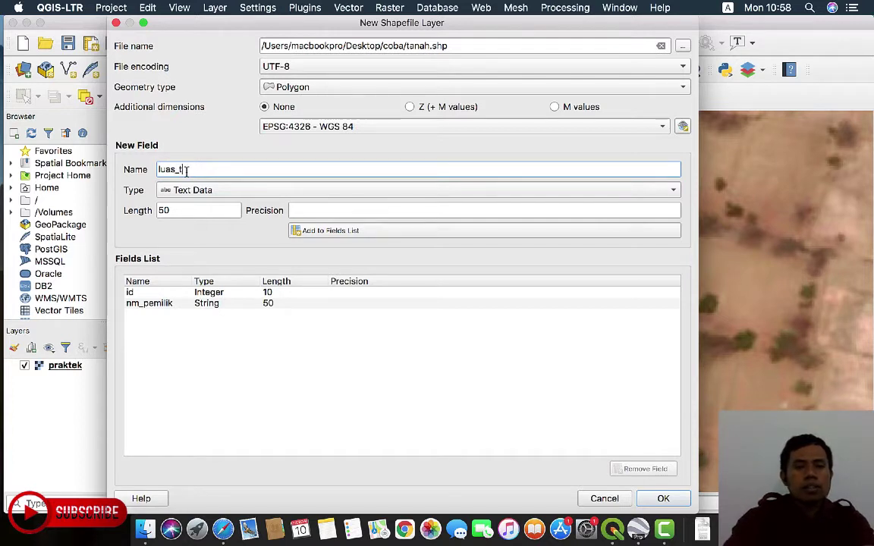
{"action": "type", "text": "anah"}
Step: Make luas_tanah a Decimal Number field with a length of 50 and add it to the shapefile's fields
{"action": "left_click", "coordinate": [189, 190]}
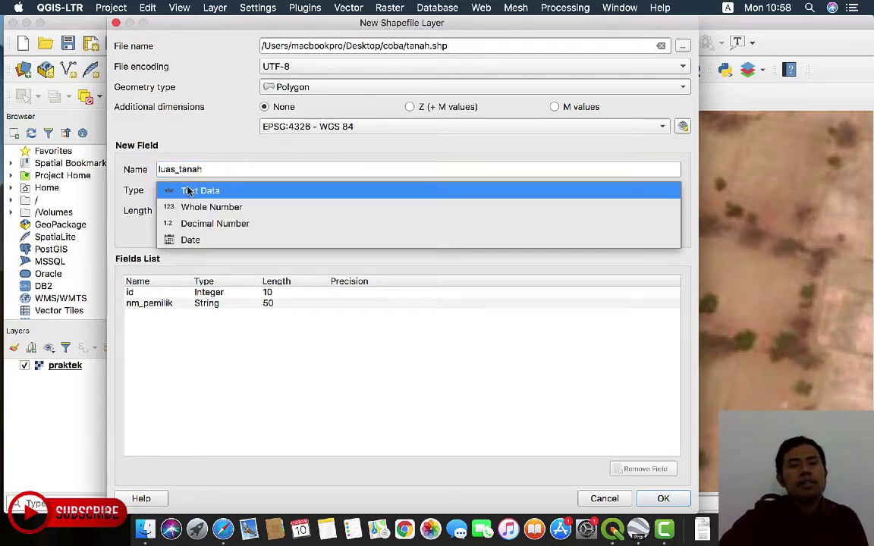
{"action": "left_click", "coordinate": [196, 224]}
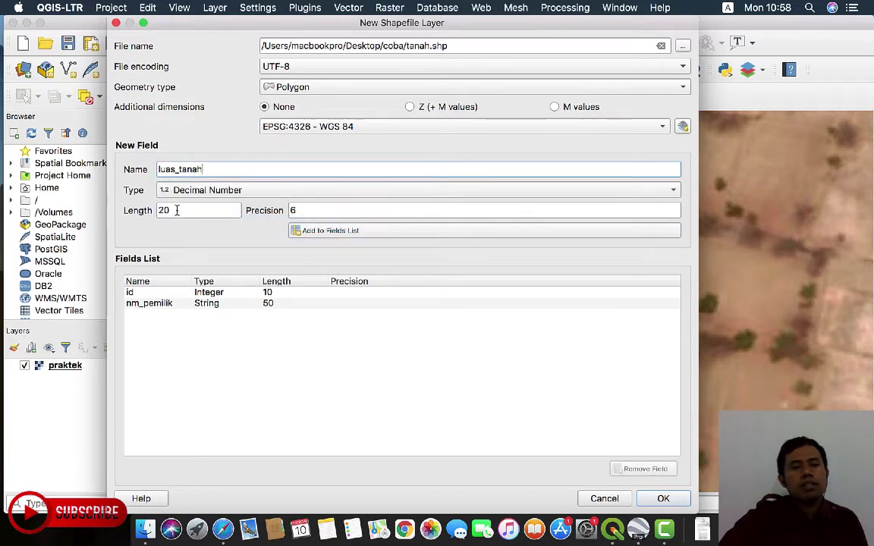
{"action": "left_click", "coordinate": [176, 210]}
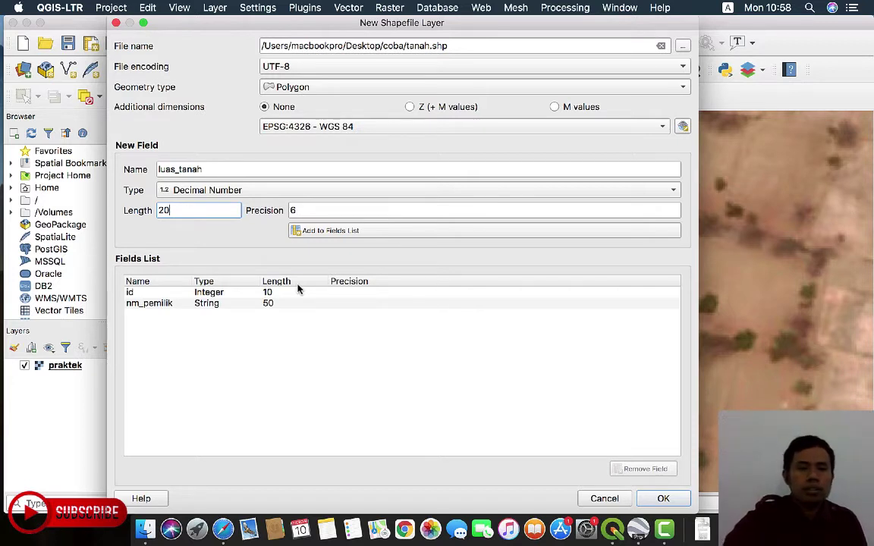
{"action": "key", "text": "BackSpace"}
{"action": "type", "text": "5"}
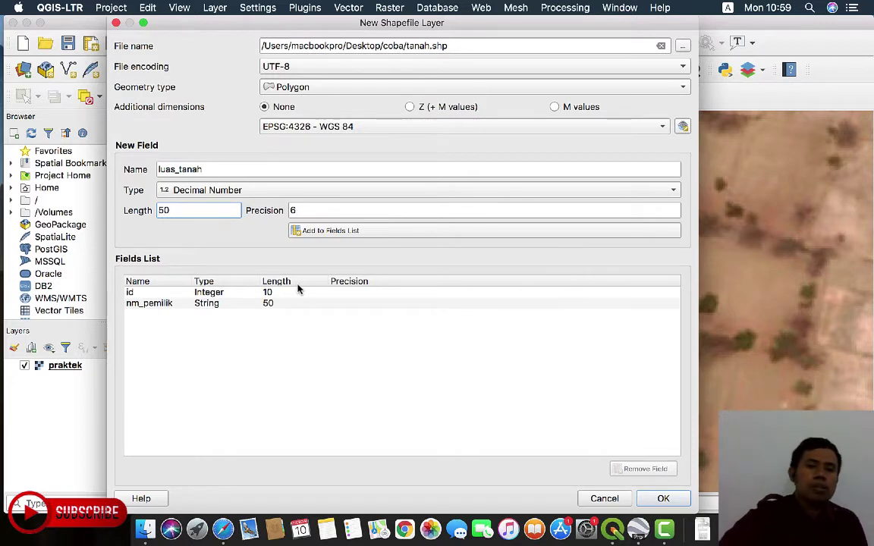
{"action": "left_click", "coordinate": [350, 232]}
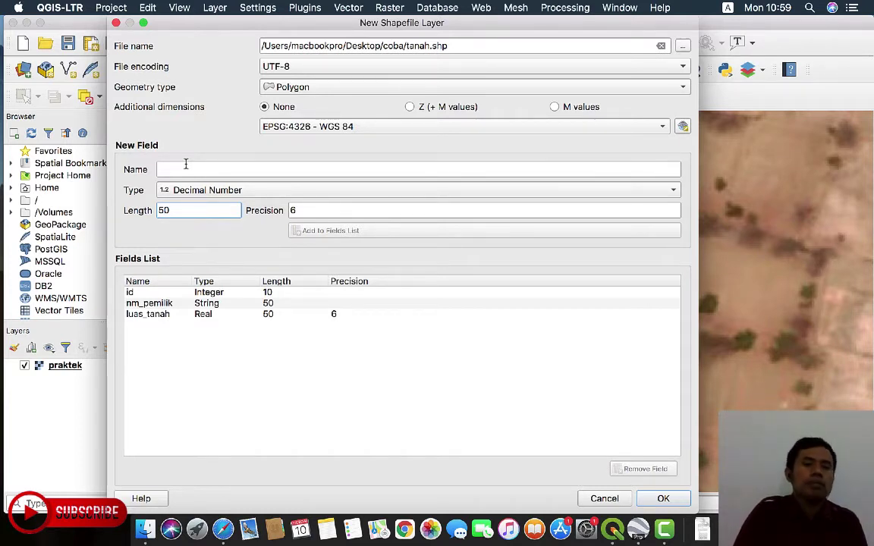
Step: Review the id, nm_pemilik and luas_tanah fields and create the tanah shapefile layer
{"action": "left_click", "coordinate": [188, 318]}
{"action": "left_click", "coordinate": [179, 304]}
{"action": "left_click", "coordinate": [176, 293]}
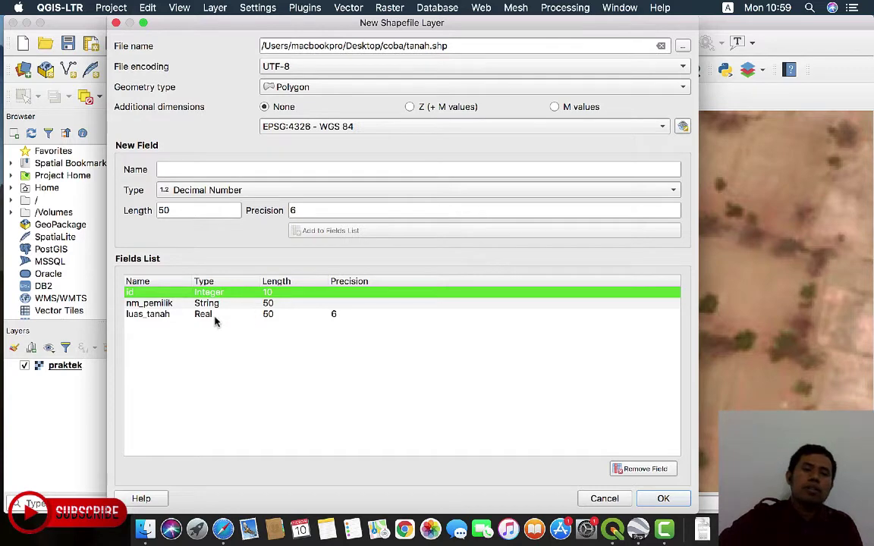
{"action": "left_click", "coordinate": [182, 314]}
{"action": "key", "text": "Up"}
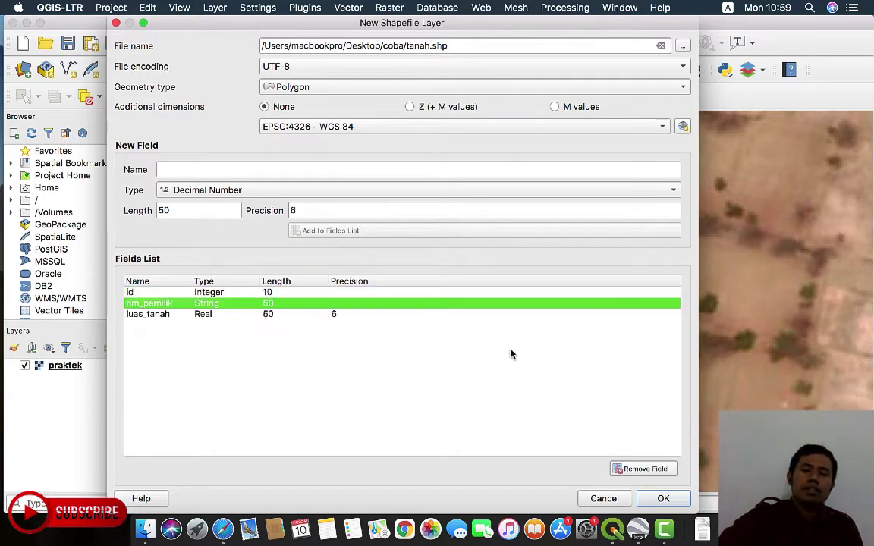
{"action": "left_click", "coordinate": [664, 499]}
{"action": "left_click", "coordinate": [531, 278]}
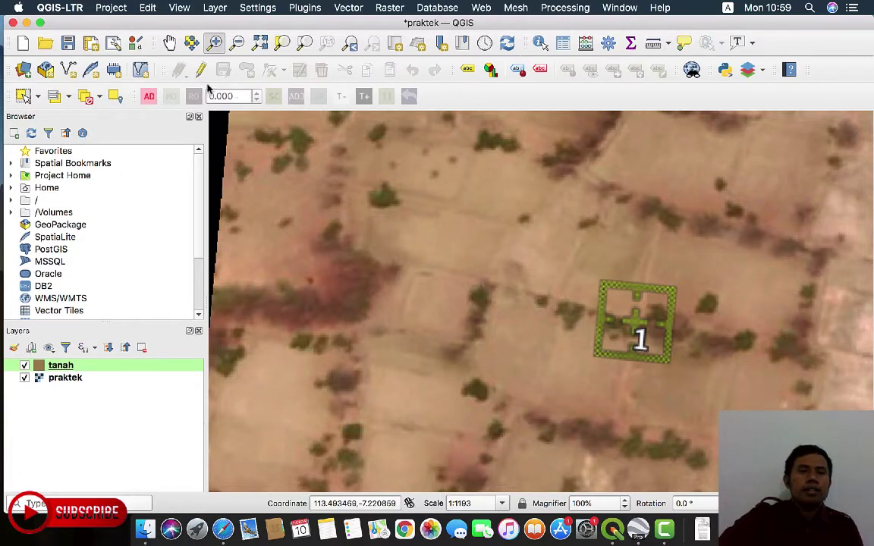
Step: Turn on editing for the tanah layer
{"action": "right_click", "coordinate": [56, 368]}
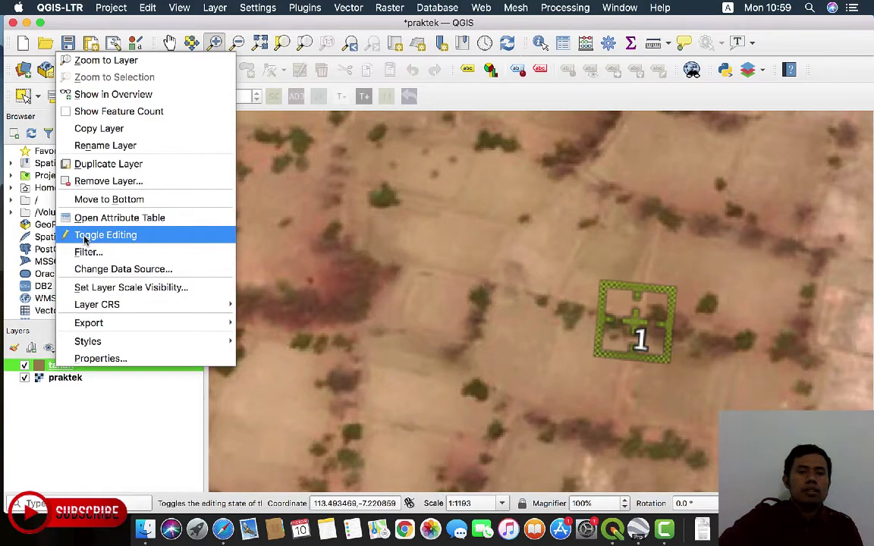
{"action": "left_click", "coordinate": [169, 234]}
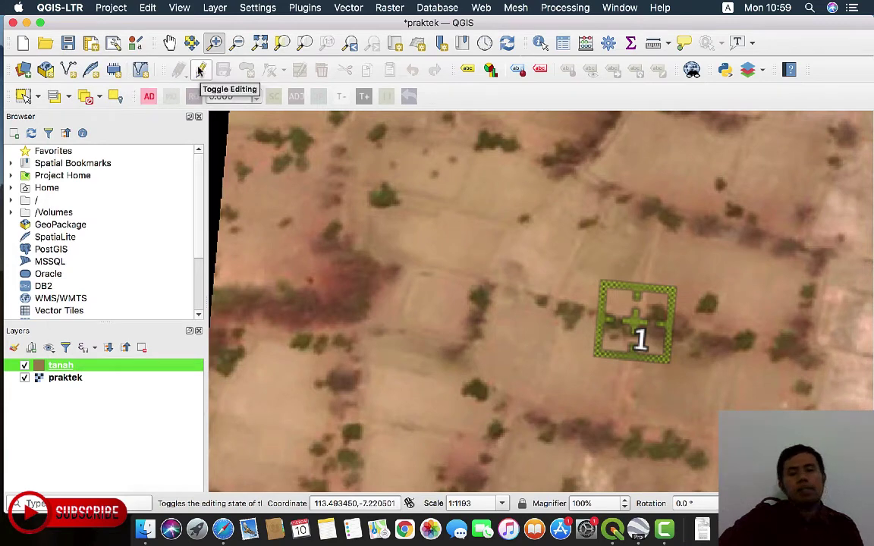
{"action": "right_click", "coordinate": [67, 371]}
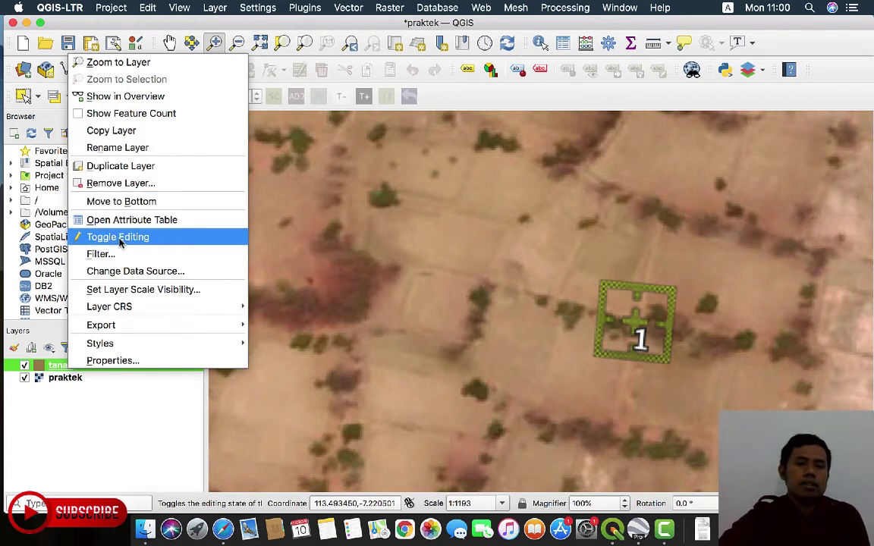
{"action": "left_click", "coordinate": [119, 238]}
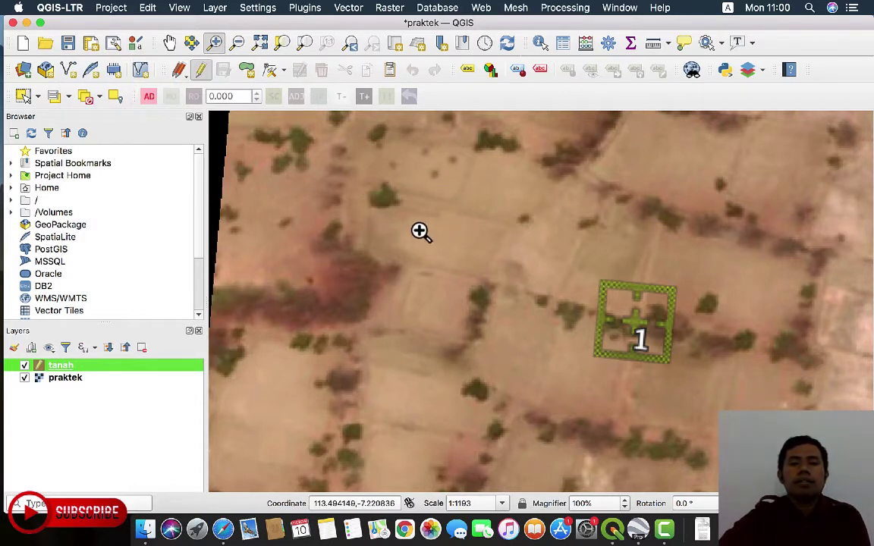
Step: Digitize a four-cornered parcel polygon in the tanah layer over the field just east of the short tree row near the image's northern edge
{"action": "left_click", "coordinate": [375, 200]}
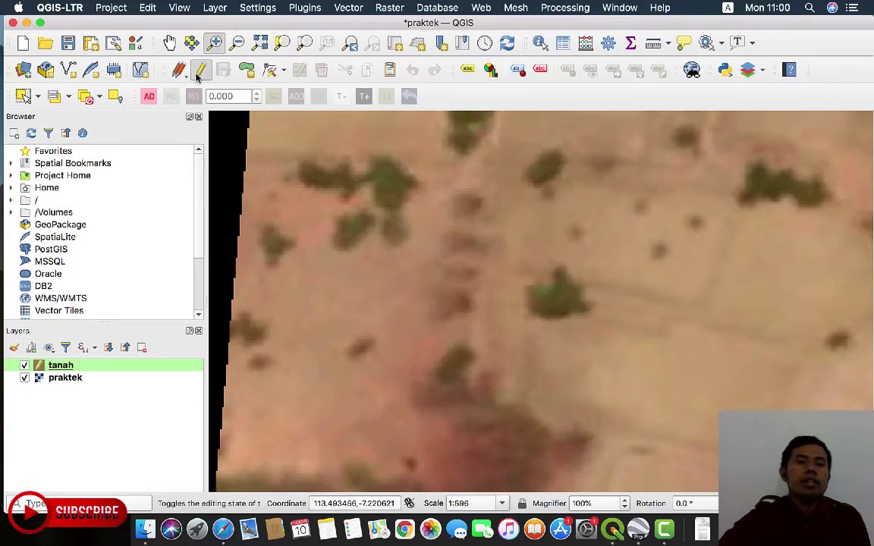
{"action": "left_click", "coordinate": [237, 42]}
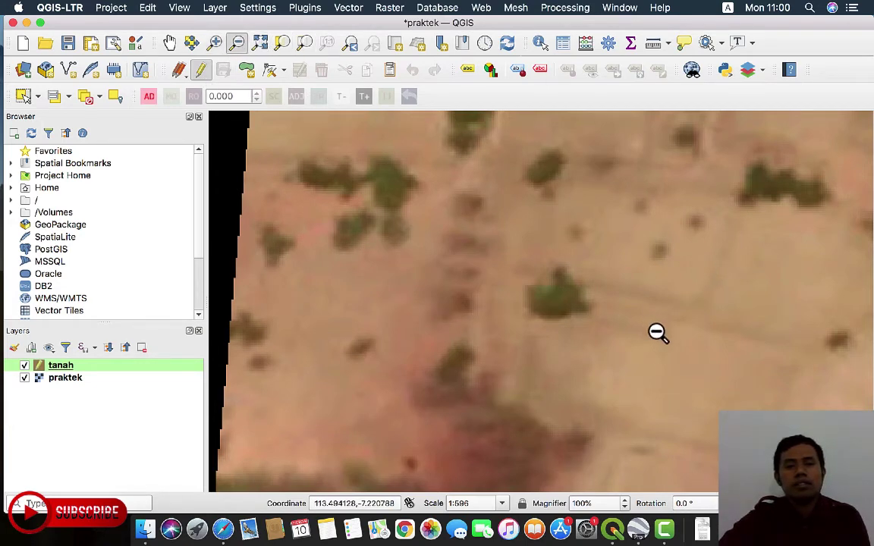
{"action": "left_click", "coordinate": [653, 332]}
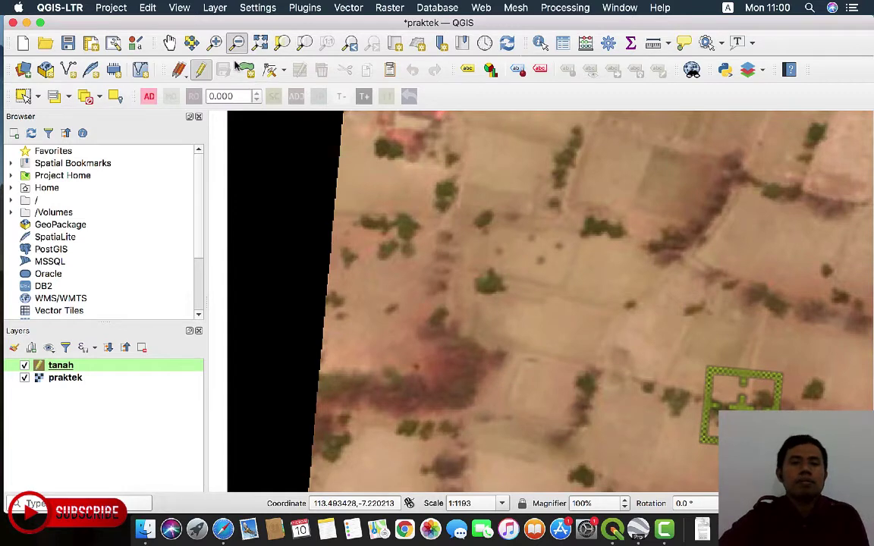
{"action": "left_click", "coordinate": [169, 42]}
{"action": "left_click_drag", "start_coordinate": [643, 357], "coordinate": [541, 371]}
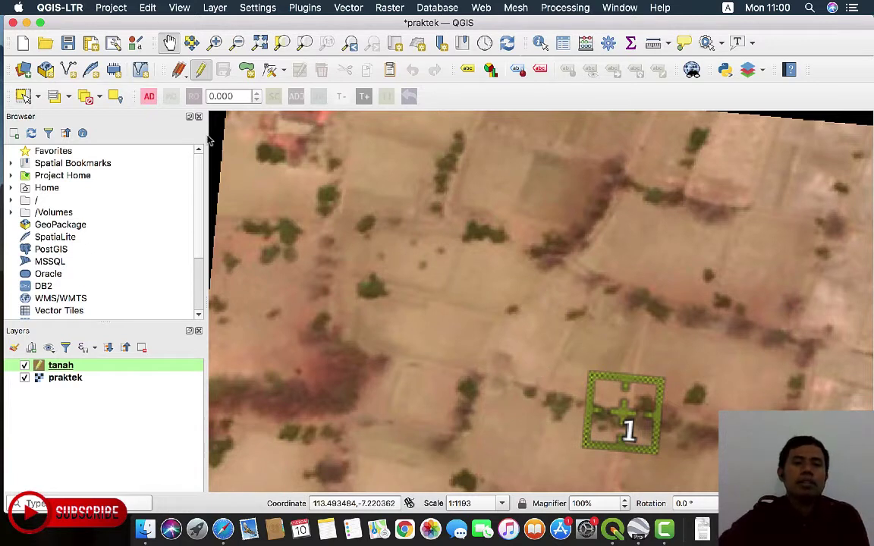
{"action": "left_click", "coordinate": [202, 71]}
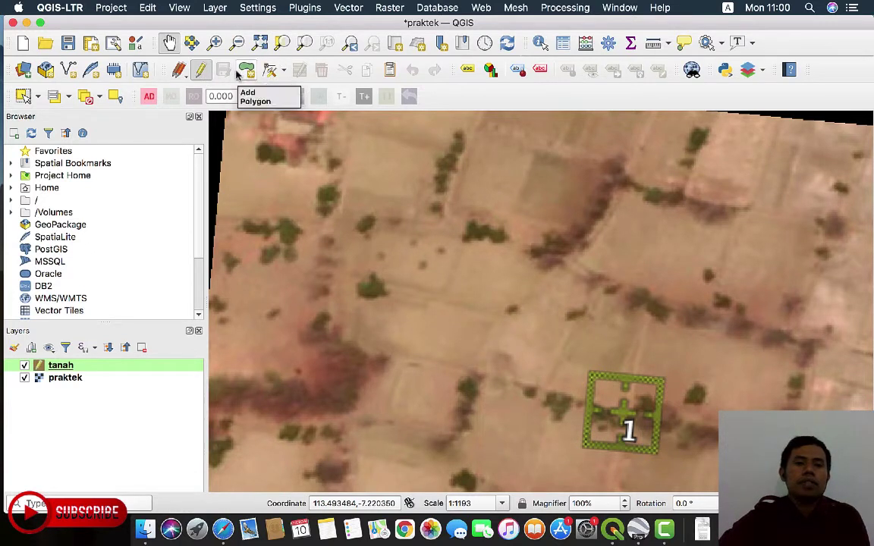
{"action": "left_click", "coordinate": [247, 70]}
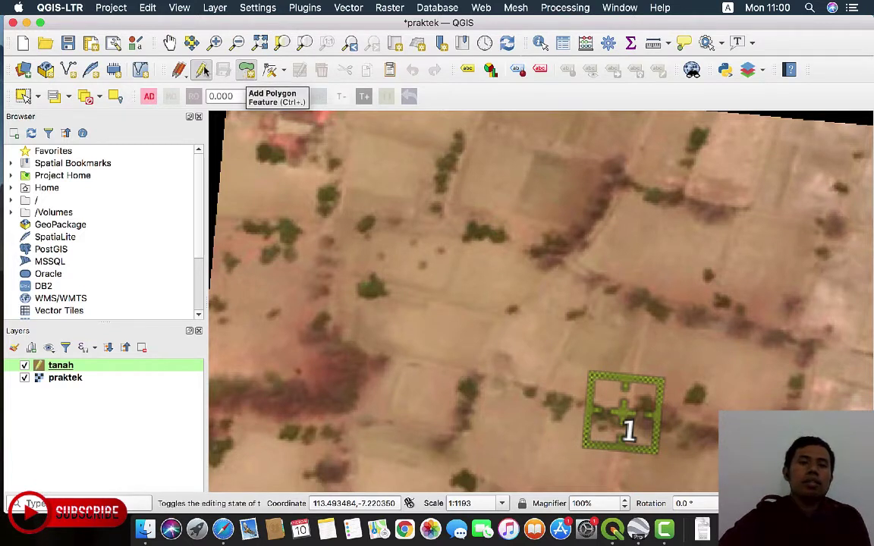
{"action": "left_click", "coordinate": [247, 72]}
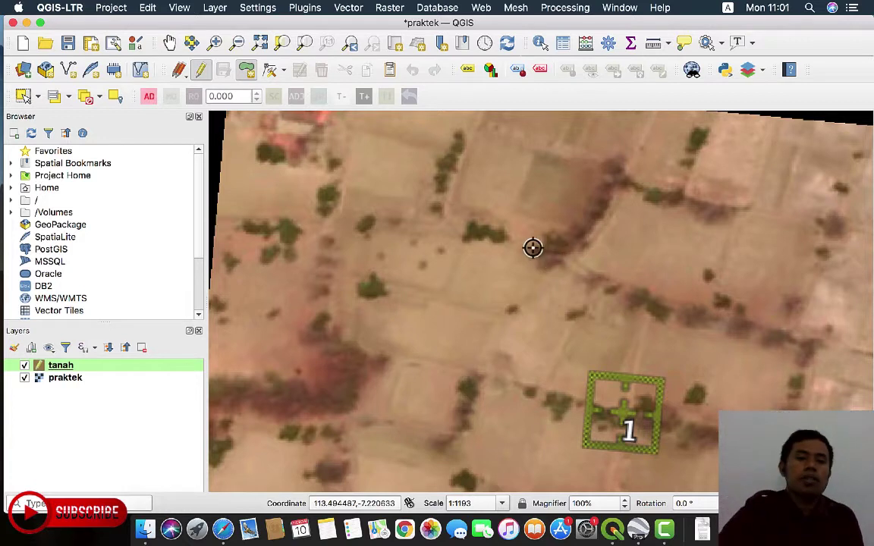
{"action": "left_click", "coordinate": [474, 133]}
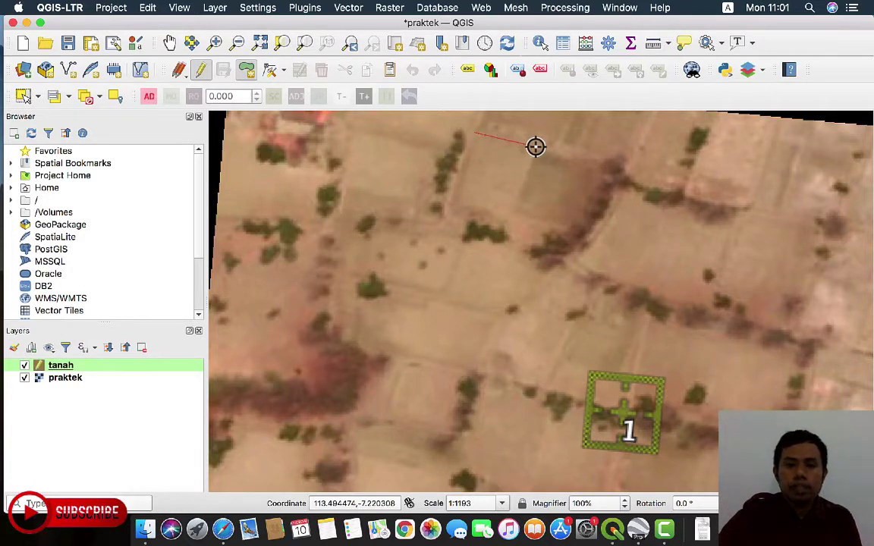
{"action": "left_click", "coordinate": [539, 146]}
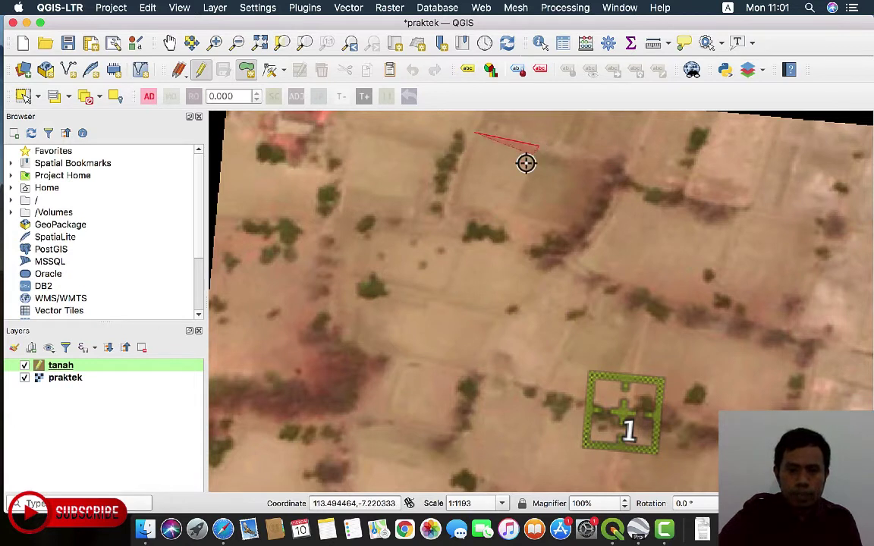
{"action": "left_click", "coordinate": [503, 224]}
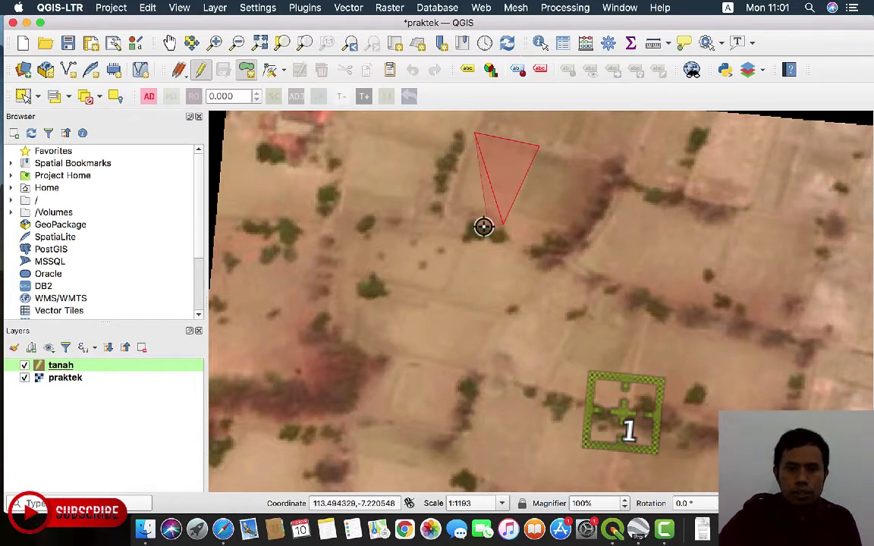
{"action": "right_click", "coordinate": [445, 210]}
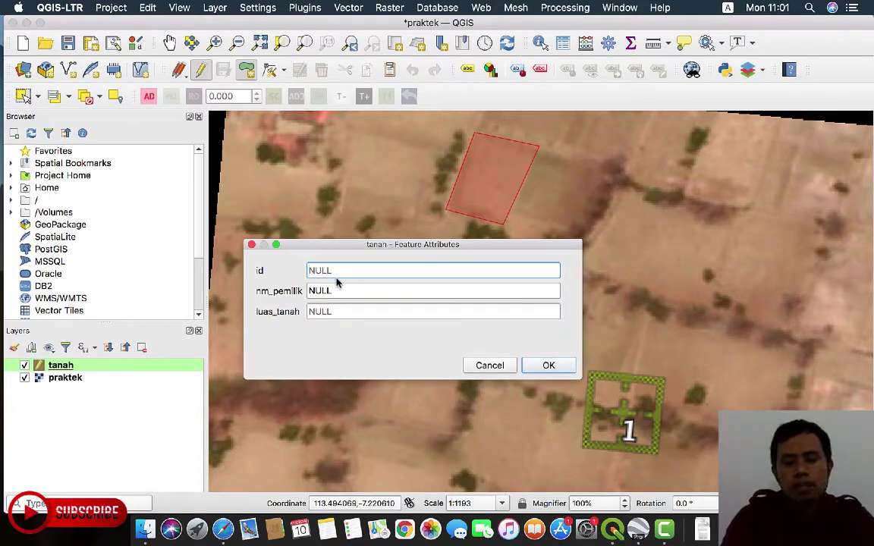
Step: Give the parcel id 01, enter the owner's name in nm_pemilik, set luas_tanah to 300 and save the feature
{"action": "type", "text": "01"}
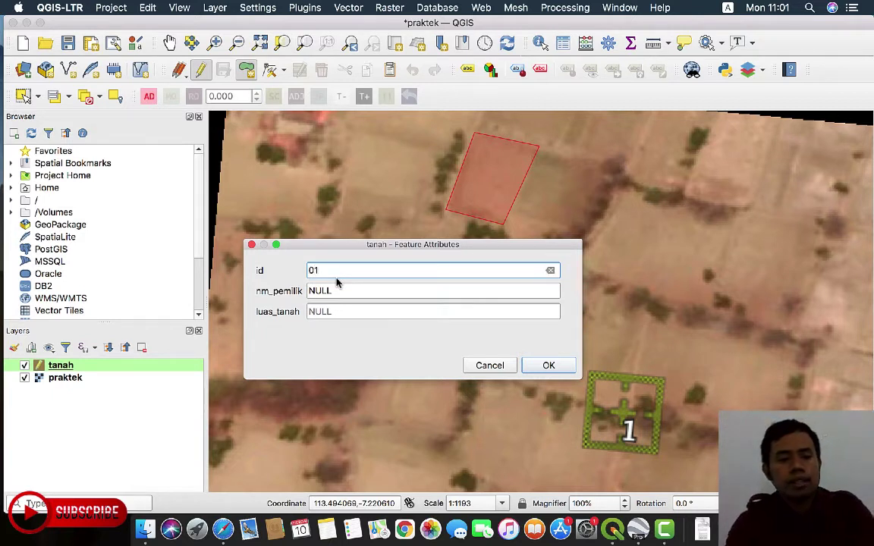
{"action": "key", "text": "Tab"}
{"action": "type", "text": "anw"}
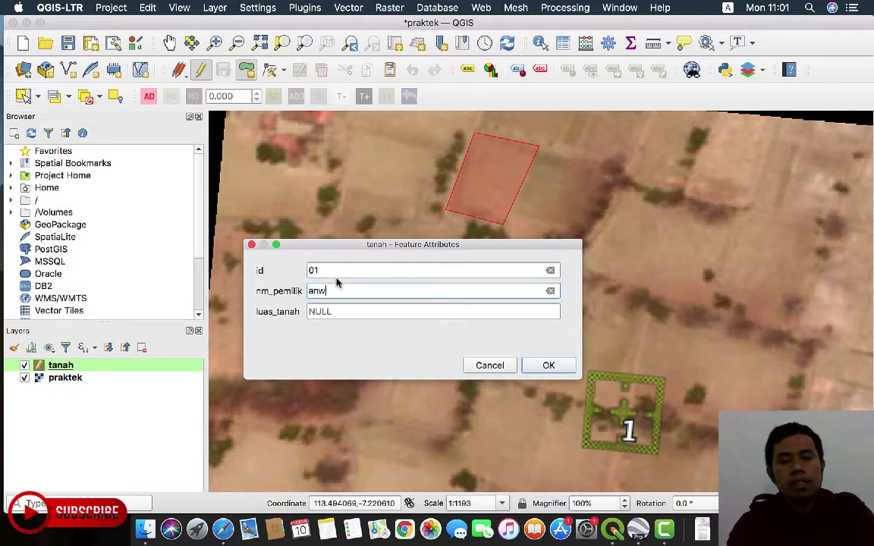
{"action": "key", "text": "Tab"}
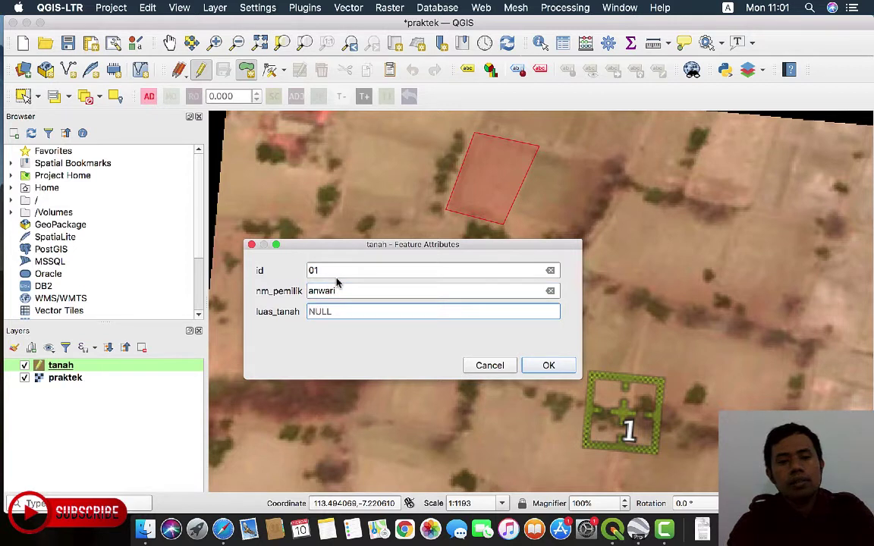
{"action": "type", "text": "34"}
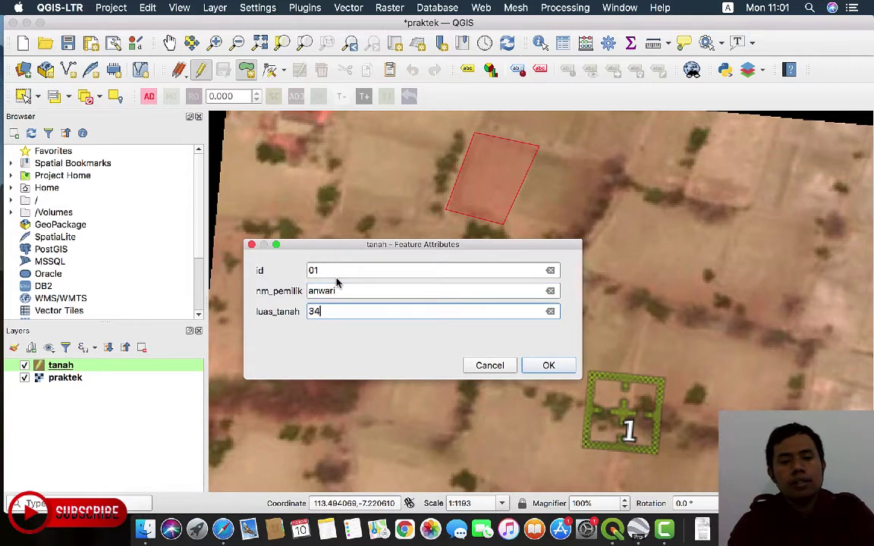
{"action": "key", "text": "BackSpace"}
{"action": "key", "text": "BackSpace"}
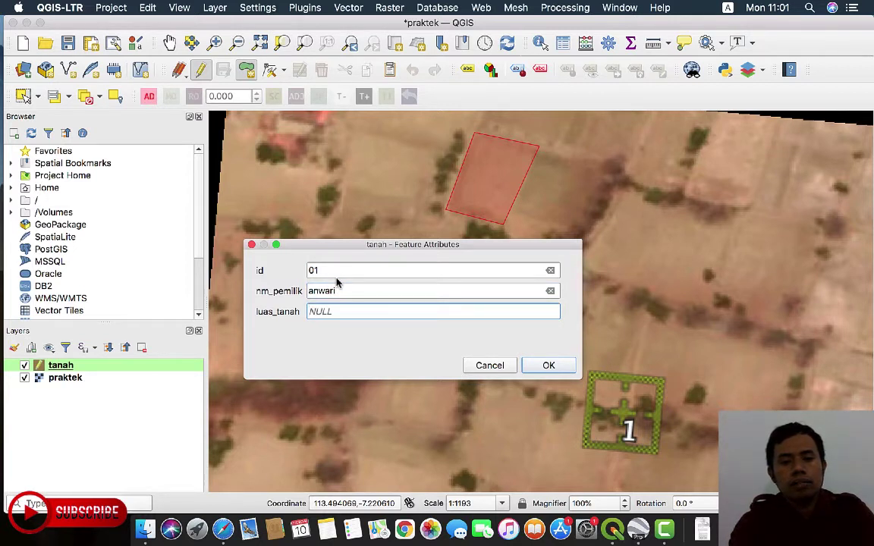
{"action": "type", "text": "300"}
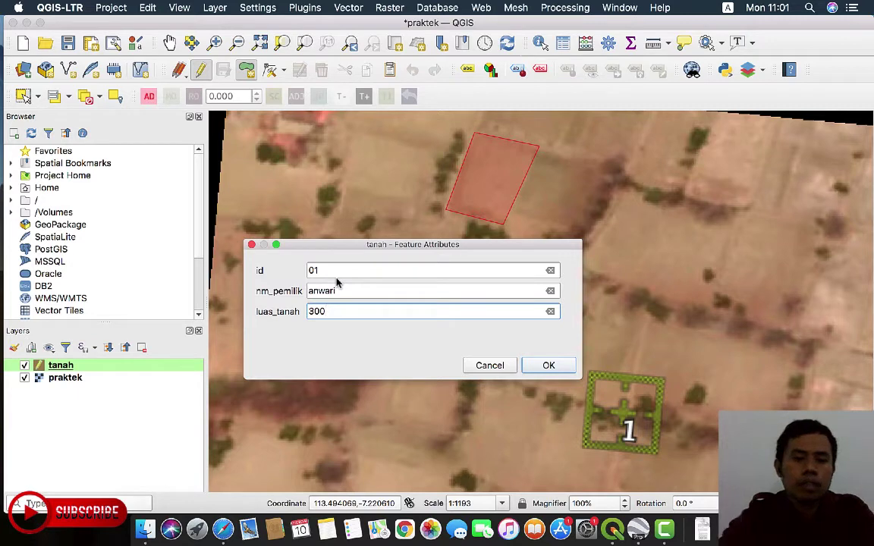
{"action": "left_click", "coordinate": [548, 365]}
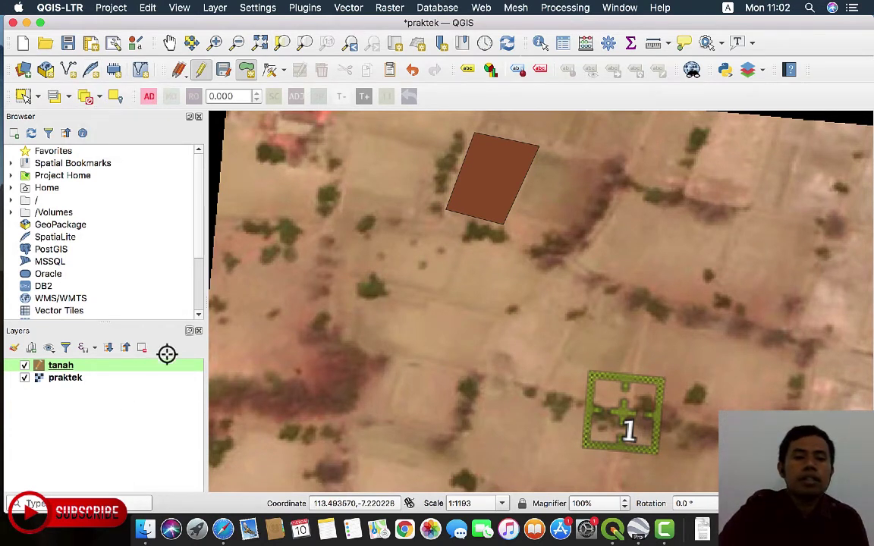
Step: Identify the new parcel polygon and read its id, nm_pemilik and luas_tanah attributes in full
{"action": "left_click", "coordinate": [542, 45]}
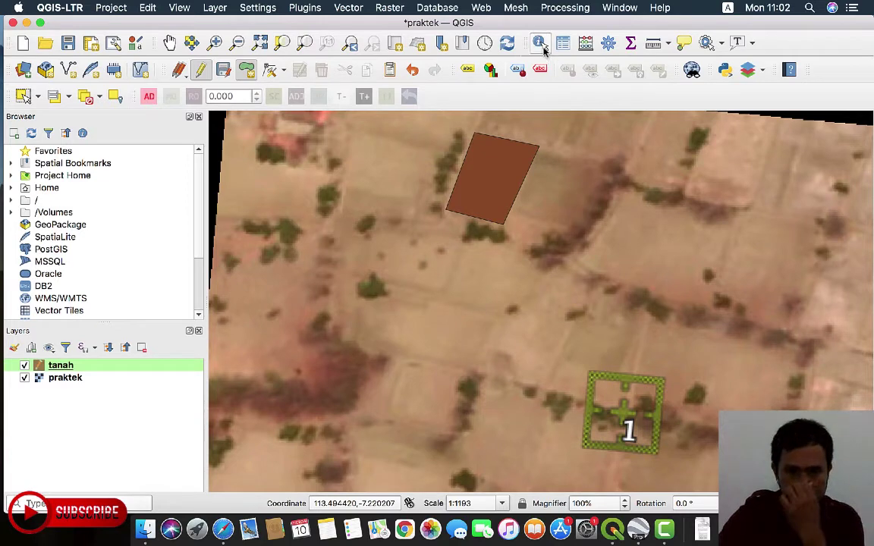
{"action": "left_click", "coordinate": [540, 42]}
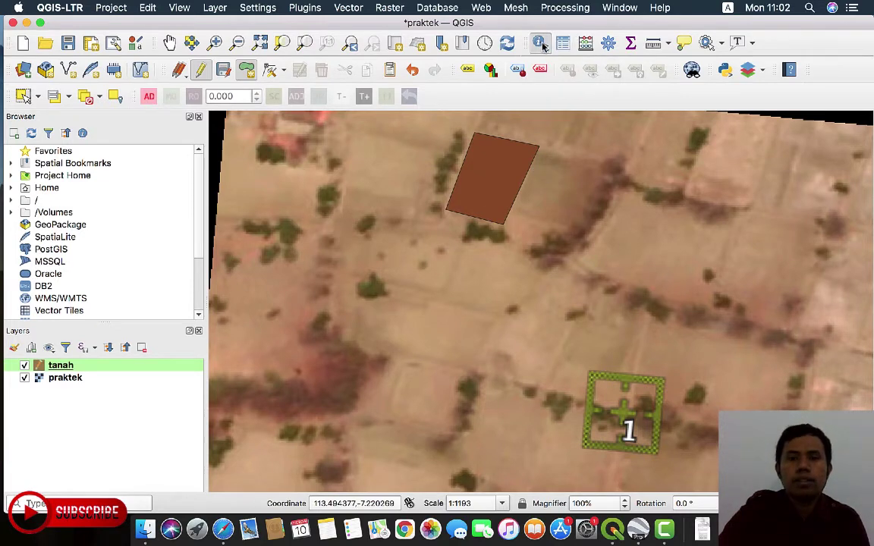
{"action": "left_click", "coordinate": [371, 250]}
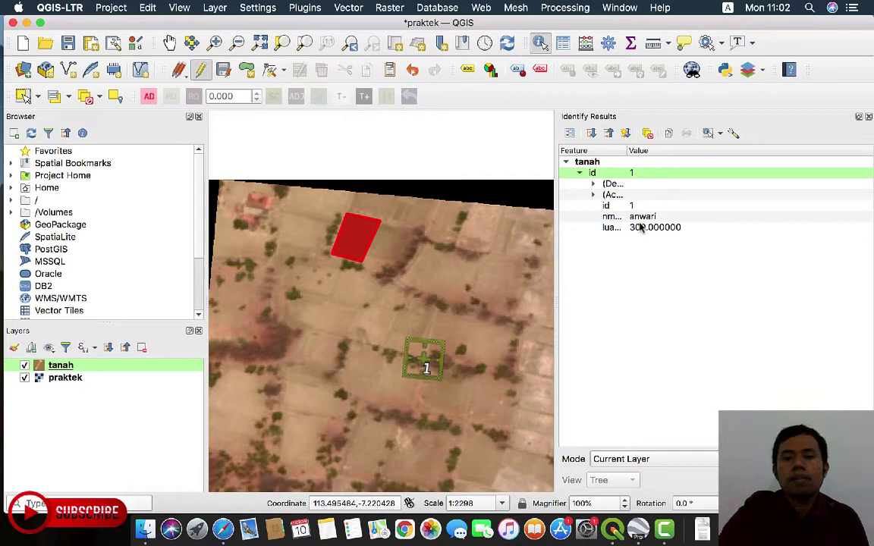
{"action": "left_click_drag", "start_coordinate": [627, 151], "coordinate": [665, 154]}
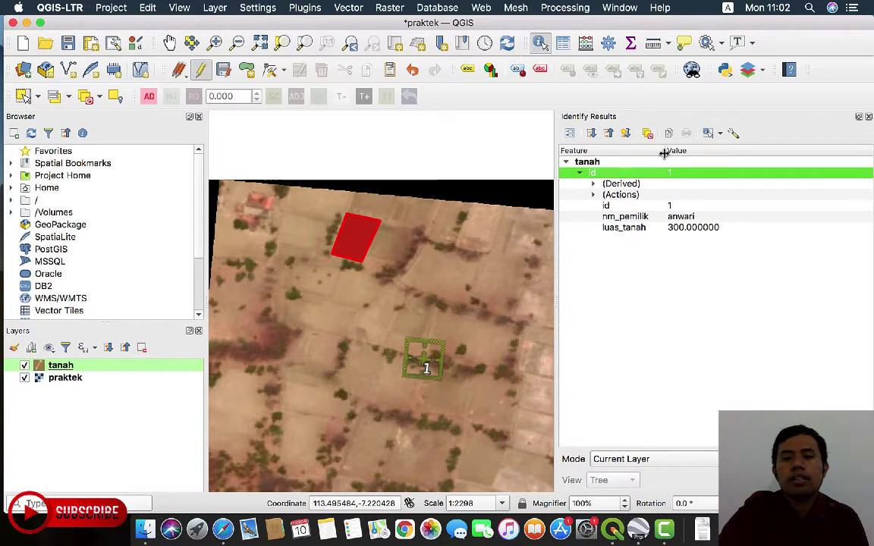
{"action": "left_click", "coordinate": [869, 116]}
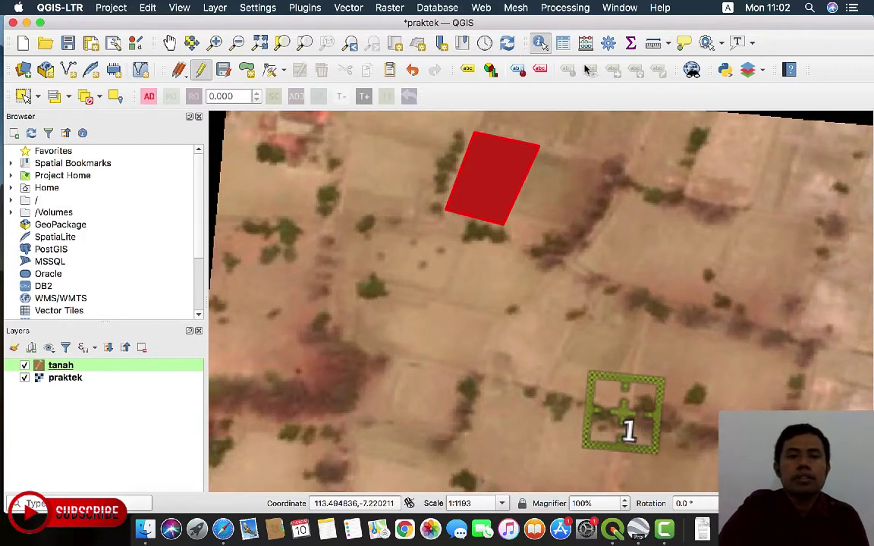
Step: Digitize a second parcel polygon over the field adjoining the first parcel's east side, following the dark tree line and closing at the shared edge
{"action": "left_click", "coordinate": [245, 71]}
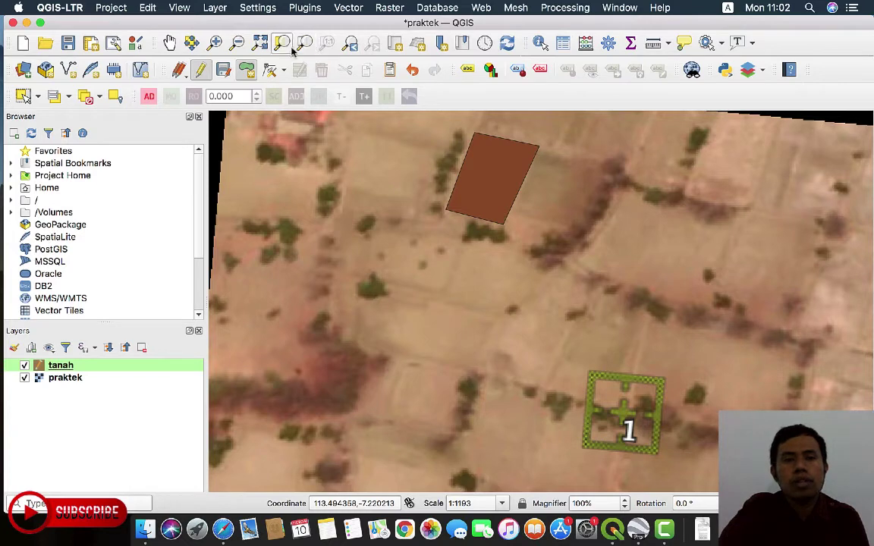
{"action": "left_click", "coordinate": [215, 43]}
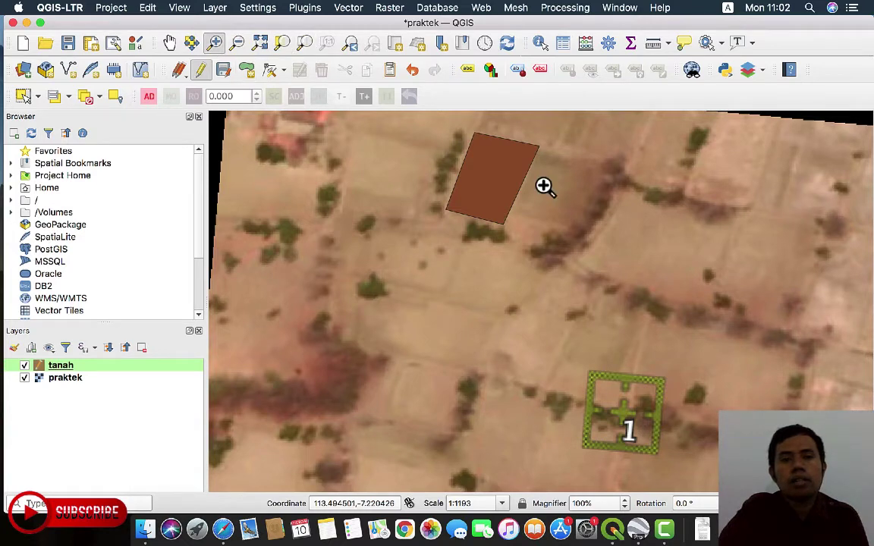
{"action": "left_click_drag", "start_coordinate": [456, 123], "coordinate": [667, 300]}
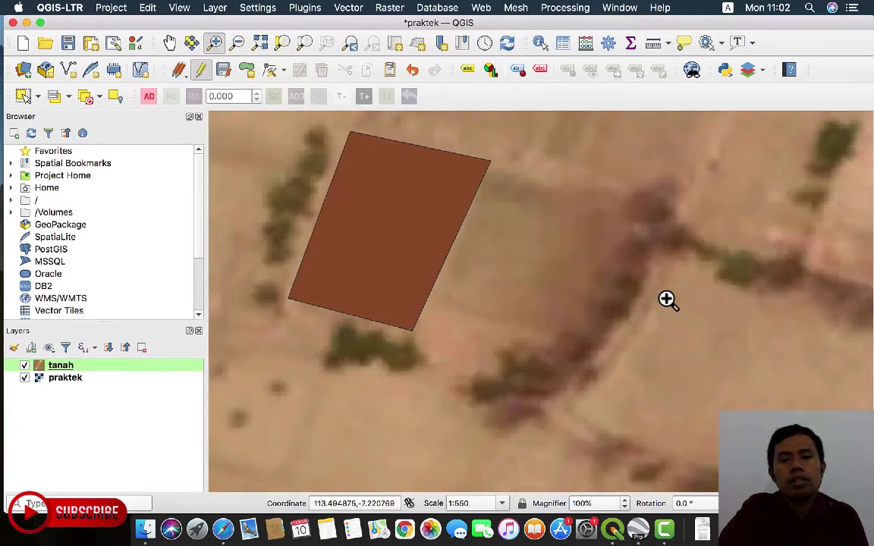
{"action": "left_click", "coordinate": [247, 70]}
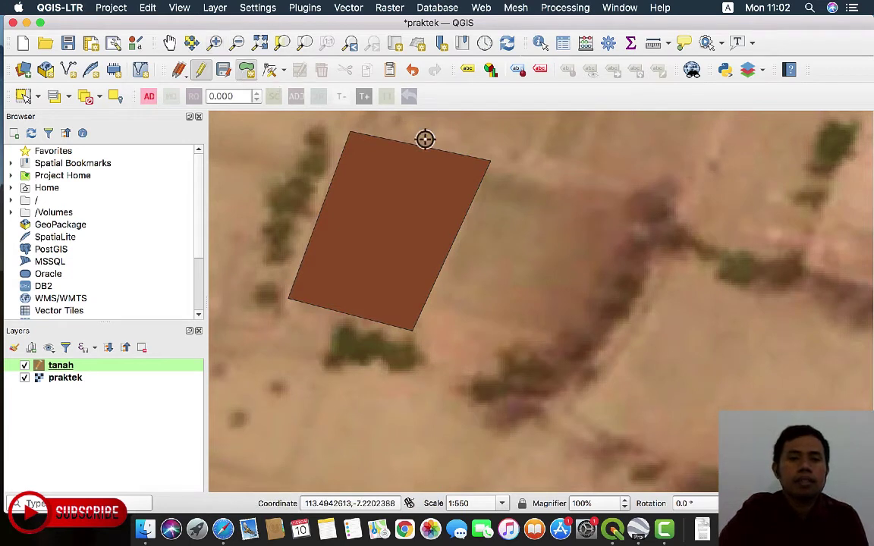
{"action": "left_click", "coordinate": [489, 161]}
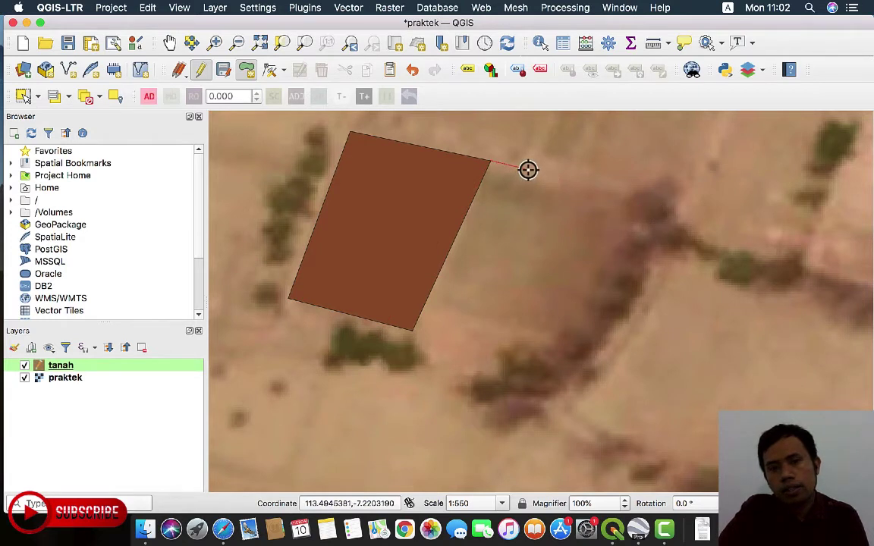
{"action": "left_click", "coordinate": [576, 177]}
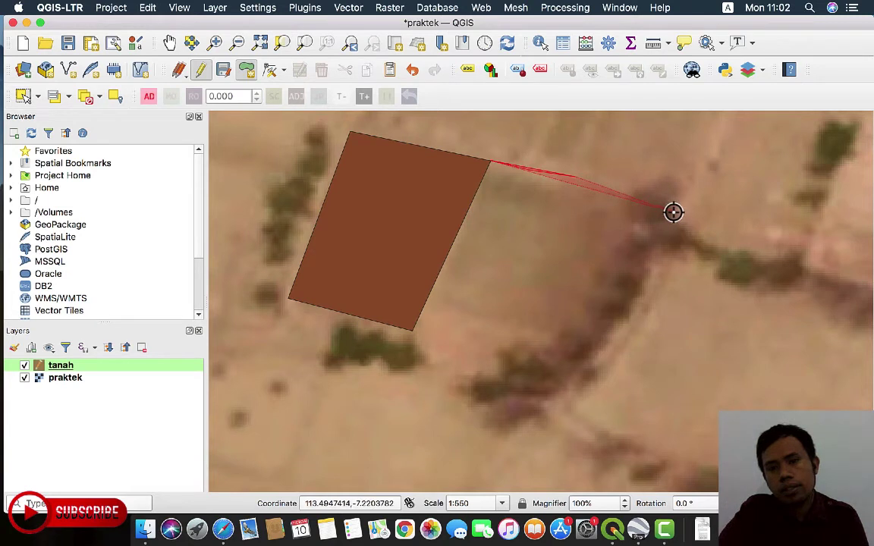
{"action": "left_click", "coordinate": [674, 211]}
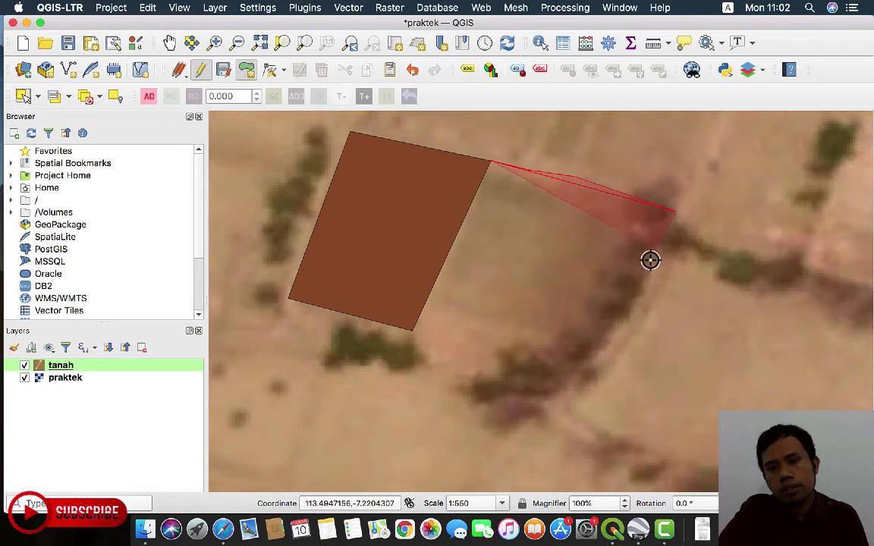
{"action": "left_click", "coordinate": [627, 305]}
{"action": "left_click", "coordinate": [574, 365]}
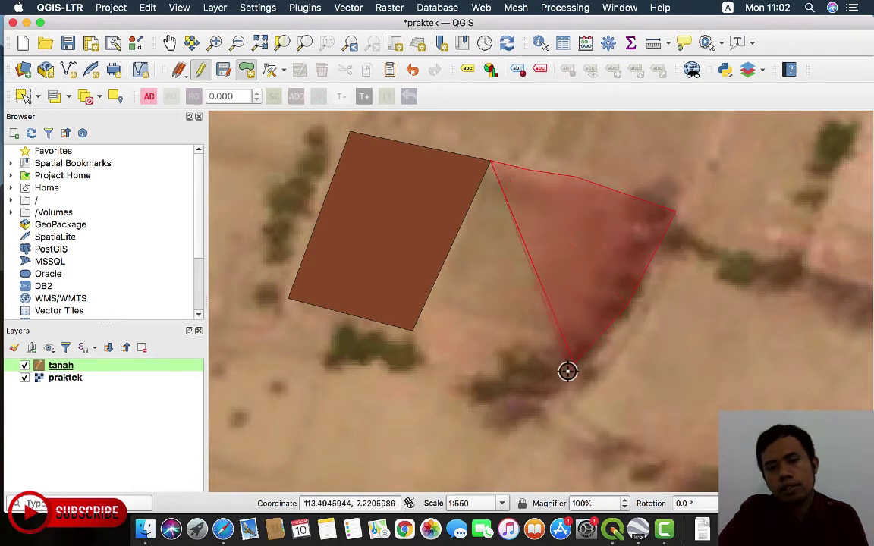
{"action": "left_click", "coordinate": [531, 408]}
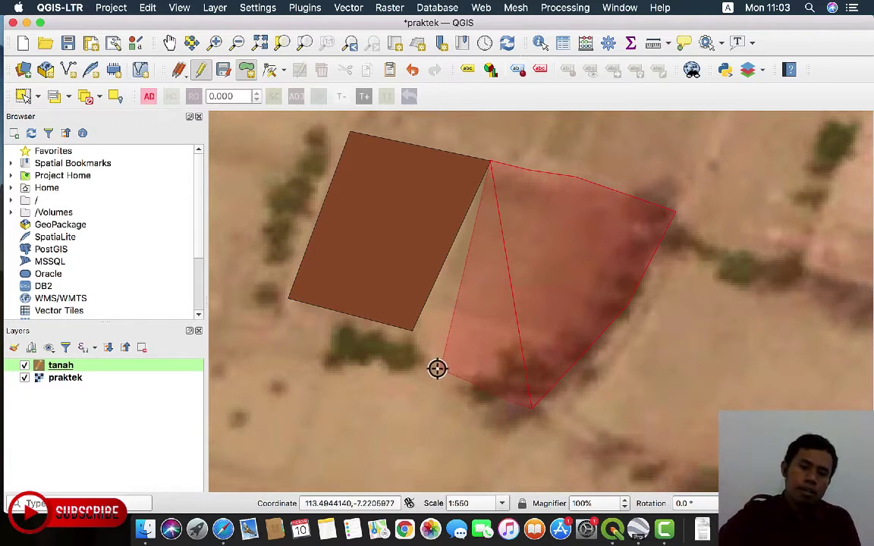
{"action": "left_click", "coordinate": [434, 365]}
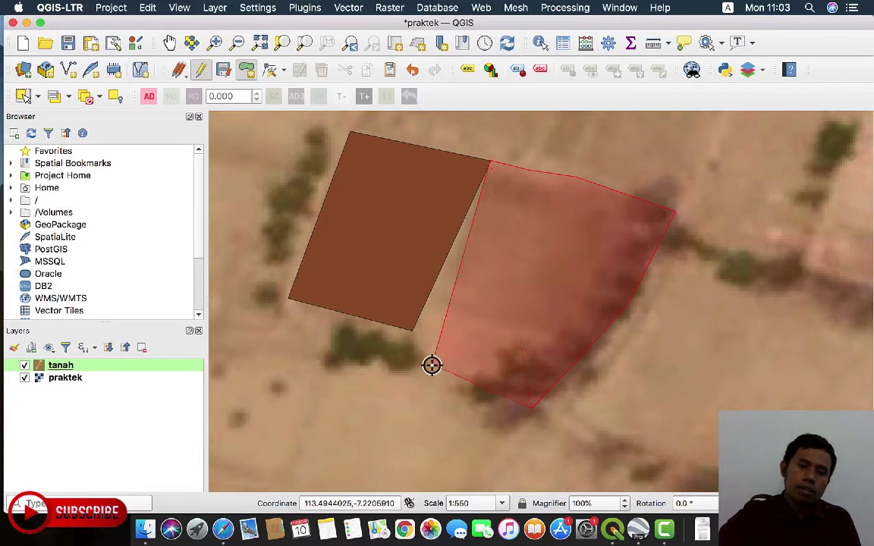
{"action": "right_click", "coordinate": [412, 330]}
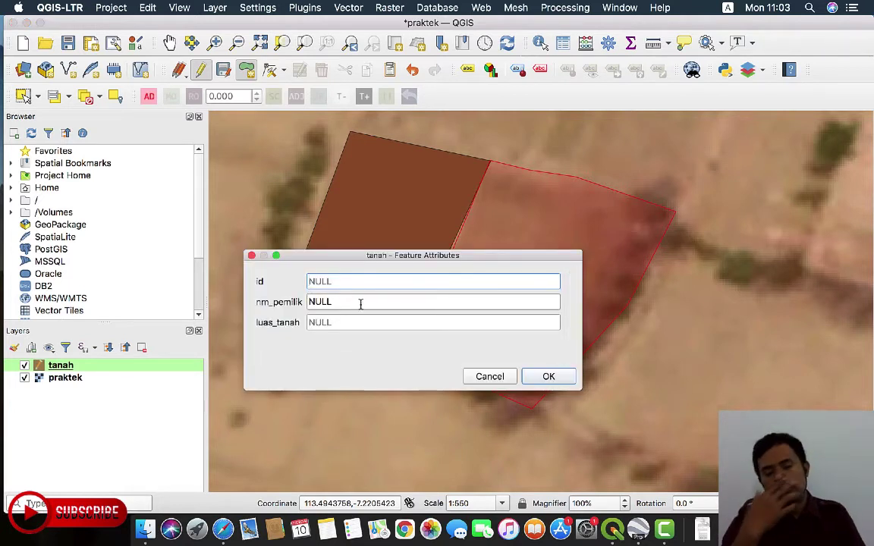
Step: Give the second parcel id 02, enter the owner's name in nm_pemilik, set luas_tanah to 5000 and save the feature
{"action": "type", "text": "02"}
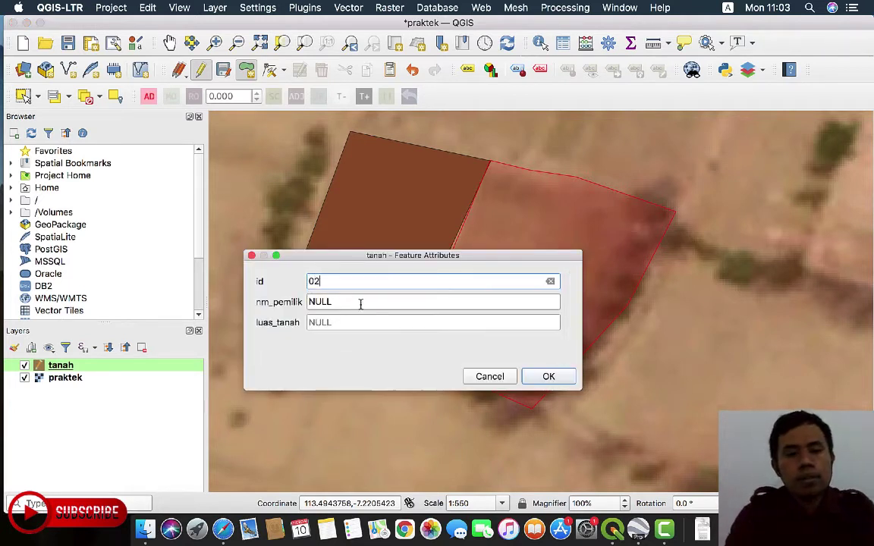
{"action": "key", "text": "Tab"}
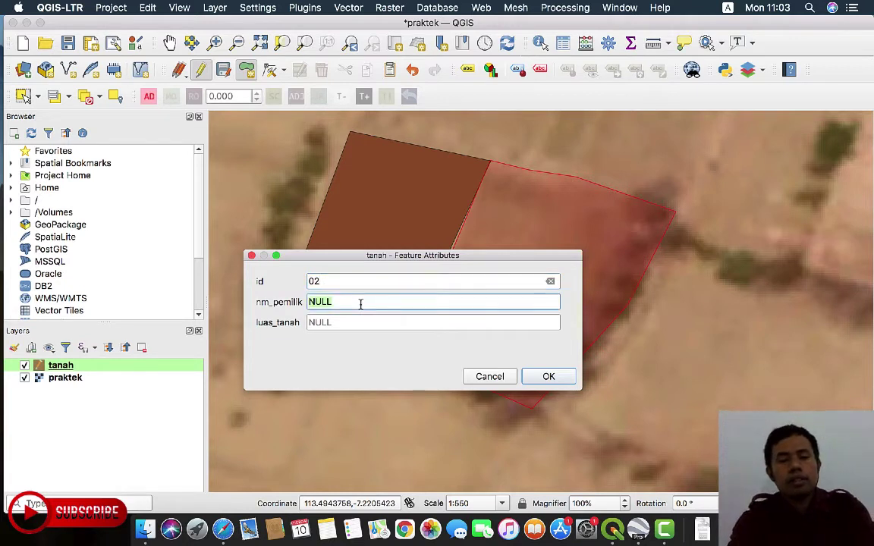
{"action": "type", "text": "hai"}
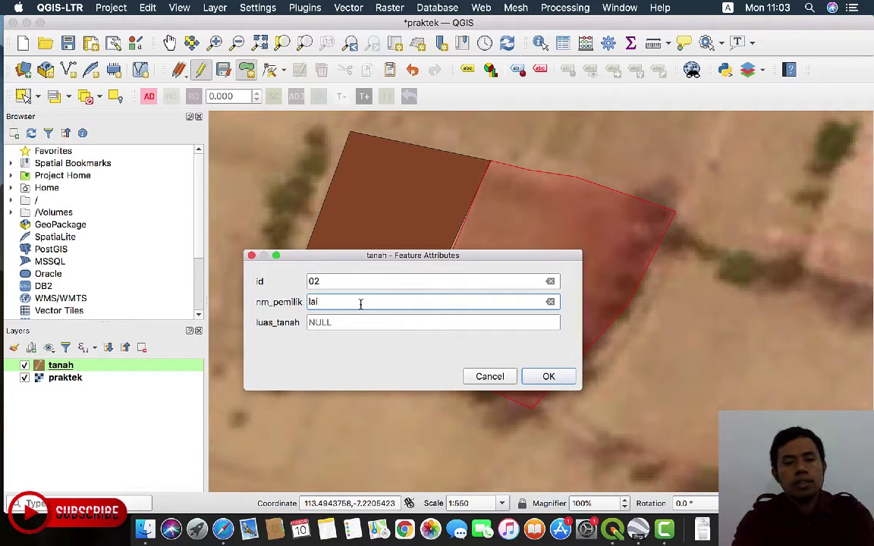
{"action": "type", "text": "y"}
{"action": "key", "text": "Tab"}
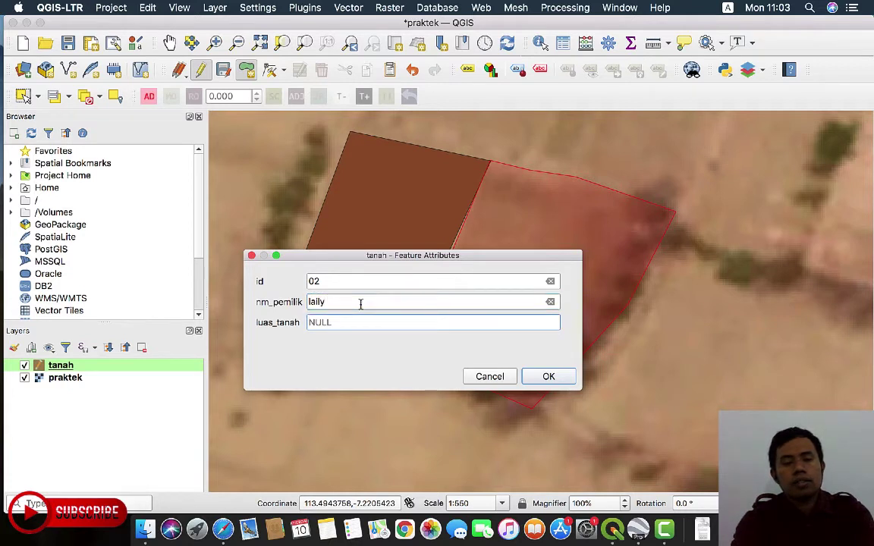
{"action": "type", "text": "0"}
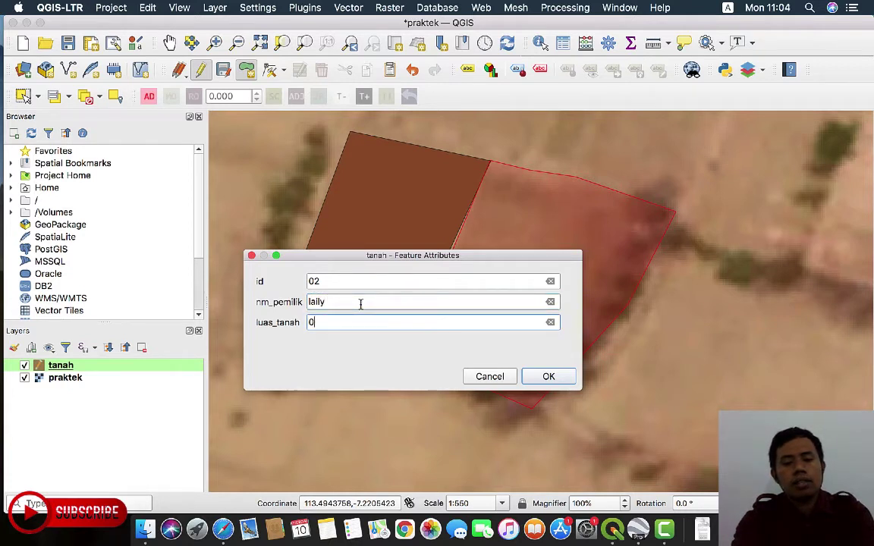
{"action": "type", "text": "0"}
{"action": "key", "text": "BackSpace"}
{"action": "key", "text": "BackSpace"}
{"action": "type", "text": "5000"}
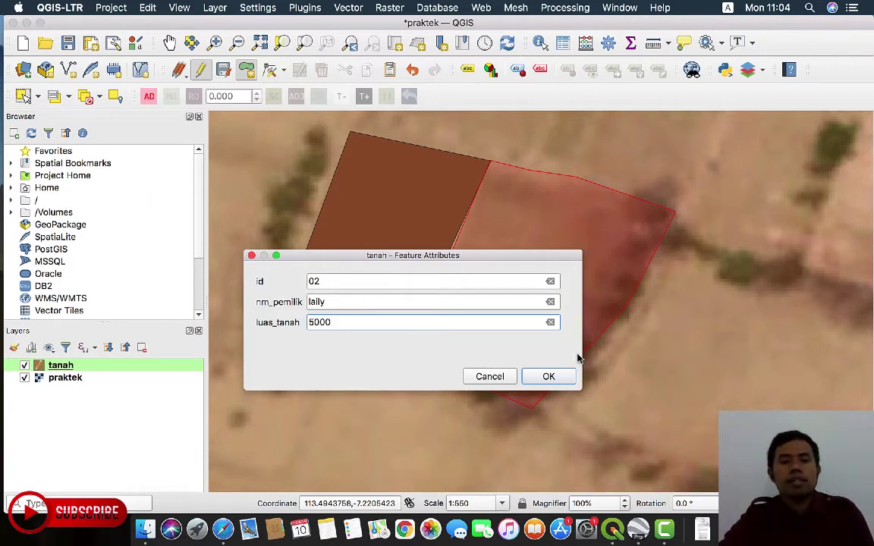
{"action": "left_click", "coordinate": [549, 378]}
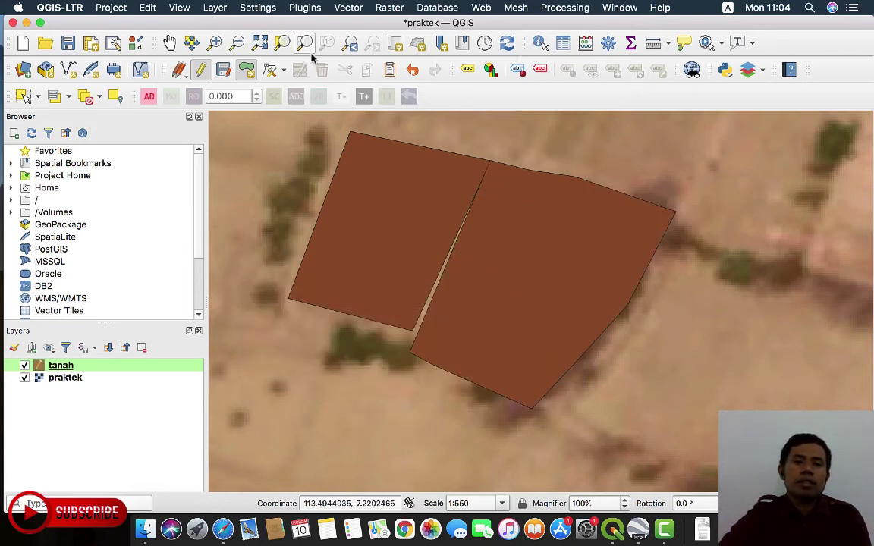
Step: Move the second parcel's lower western vertex onto the first parcel's southeast corner to close the gap along their shared edge
{"action": "left_click", "coordinate": [181, 75]}
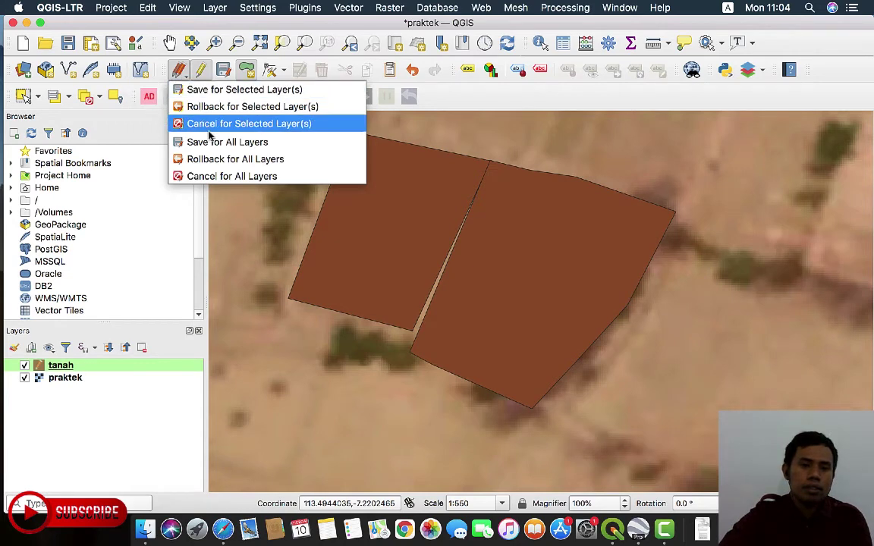
{"action": "left_click", "coordinate": [189, 89]}
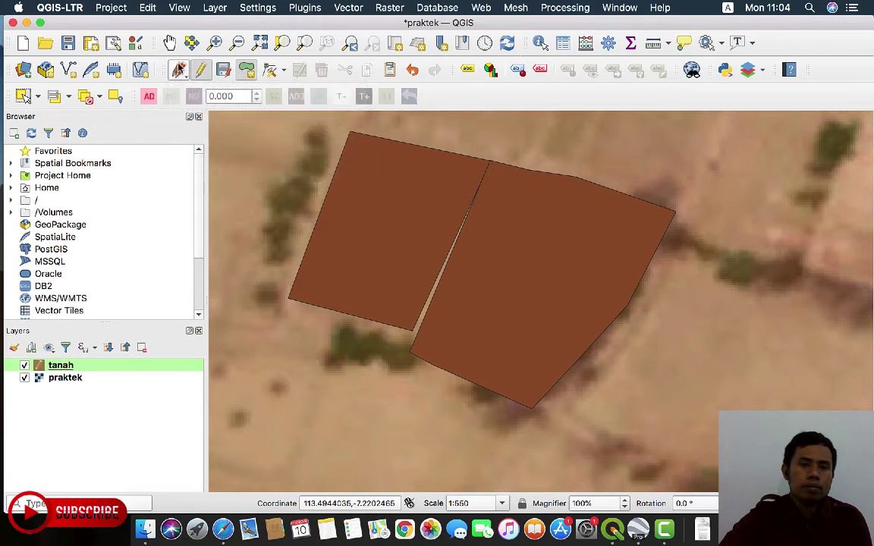
{"action": "left_click", "coordinate": [269, 70]}
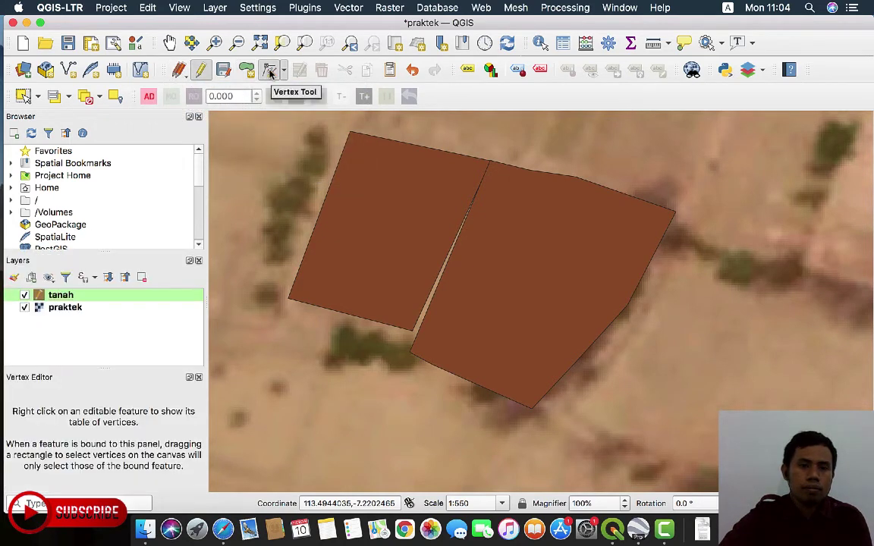
{"action": "left_click", "coordinate": [284, 71]}
{"action": "left_click", "coordinate": [319, 90]}
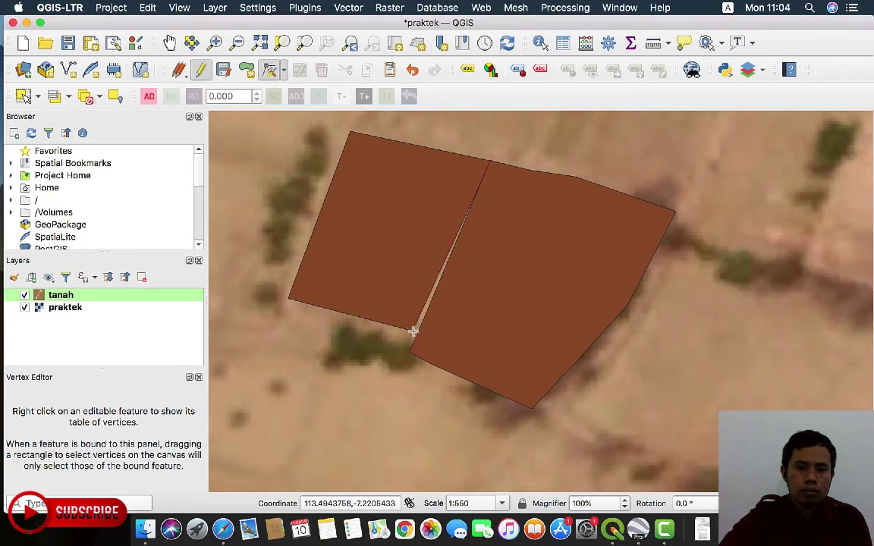
{"action": "left_click_drag", "start_coordinate": [406, 343], "coordinate": [413, 330]}
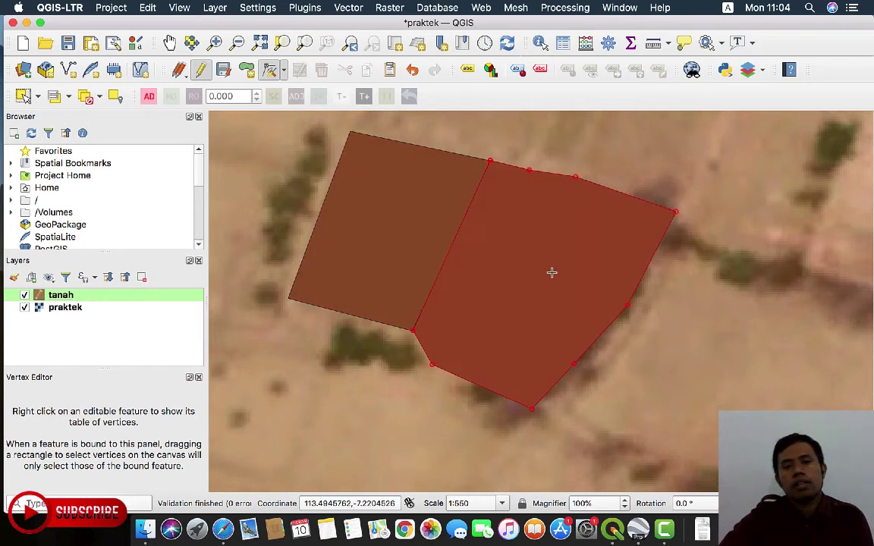
{"action": "left_click", "coordinate": [281, 72]}
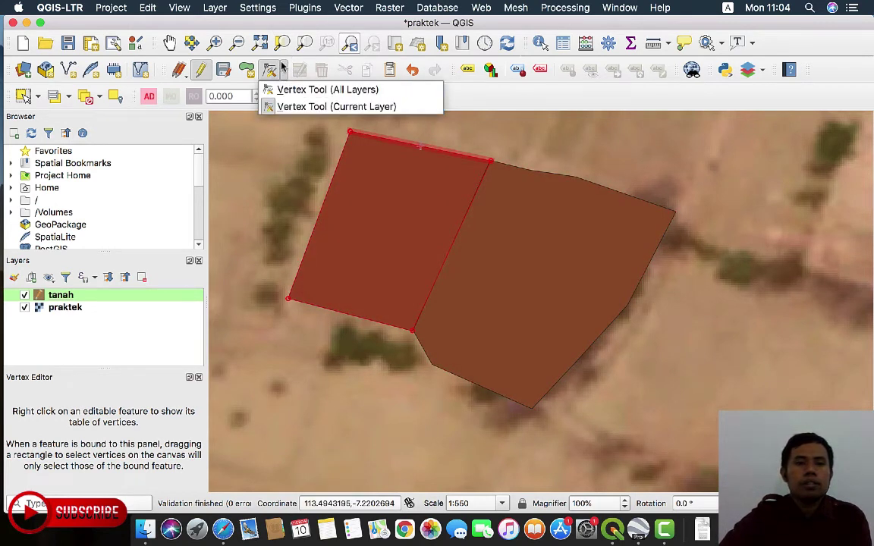
{"action": "left_click", "coordinate": [272, 71]}
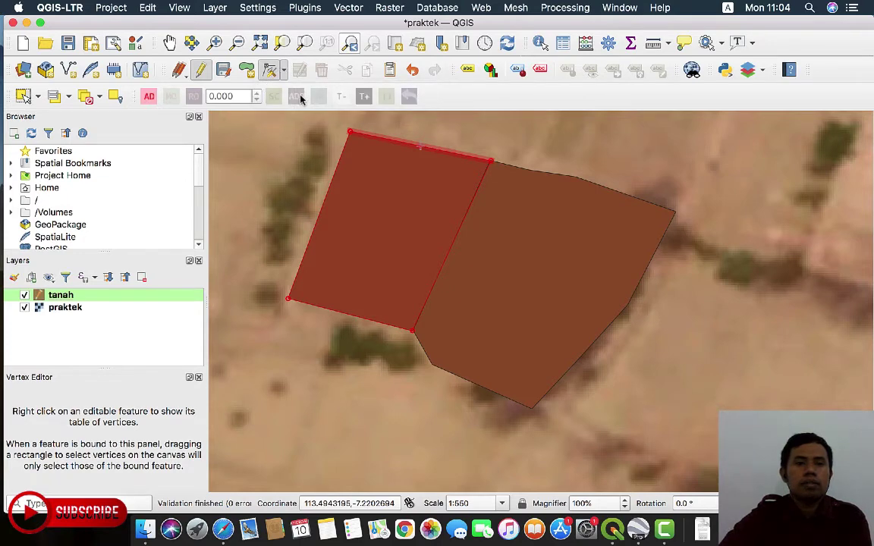
{"action": "left_click", "coordinate": [200, 70]}
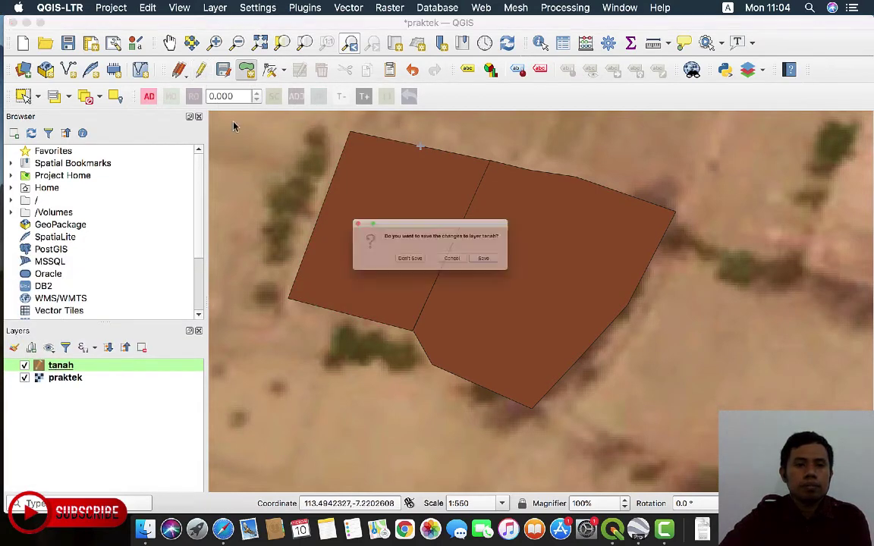
{"action": "left_click", "coordinate": [481, 274]}
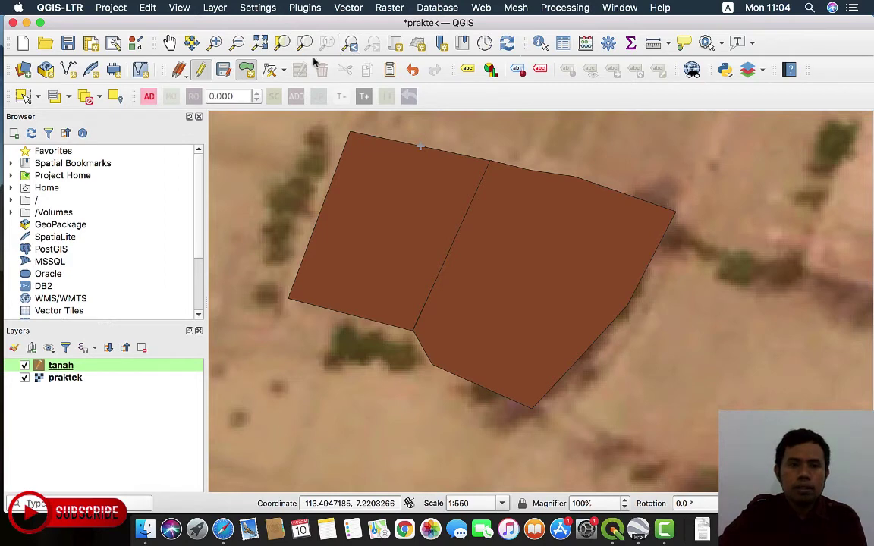
Step: Digitize a third parcel polygon over the field south of the first two, following the second parcel's southwest boundary up to the shared corner
{"action": "left_click", "coordinate": [349, 44]}
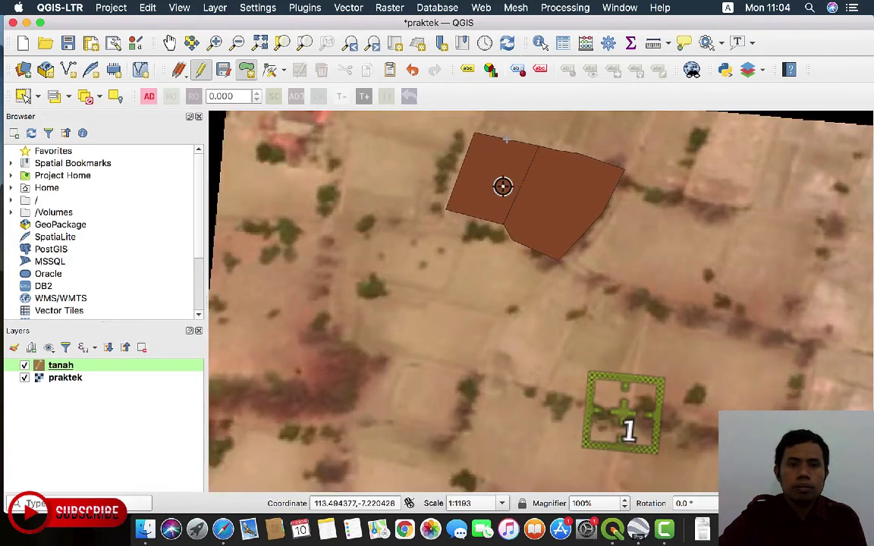
{"action": "left_click", "coordinate": [248, 70]}
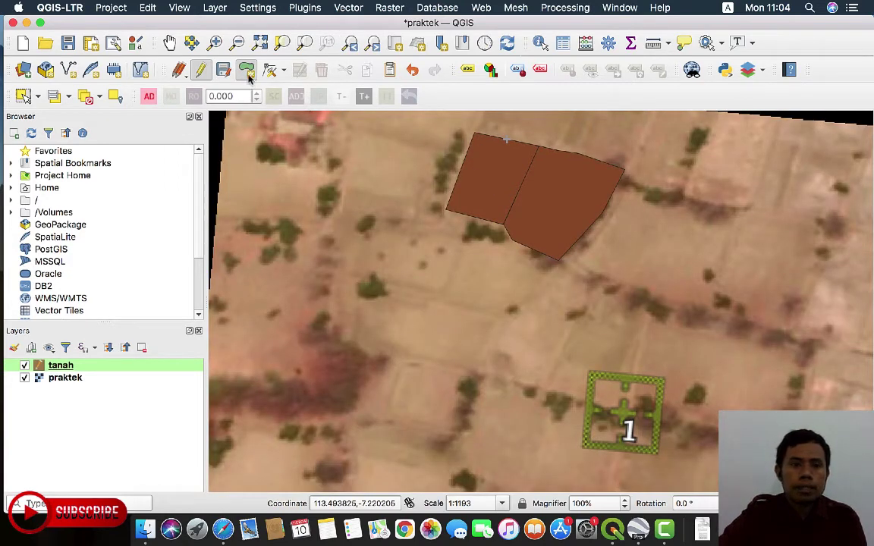
{"action": "left_click", "coordinate": [559, 261]}
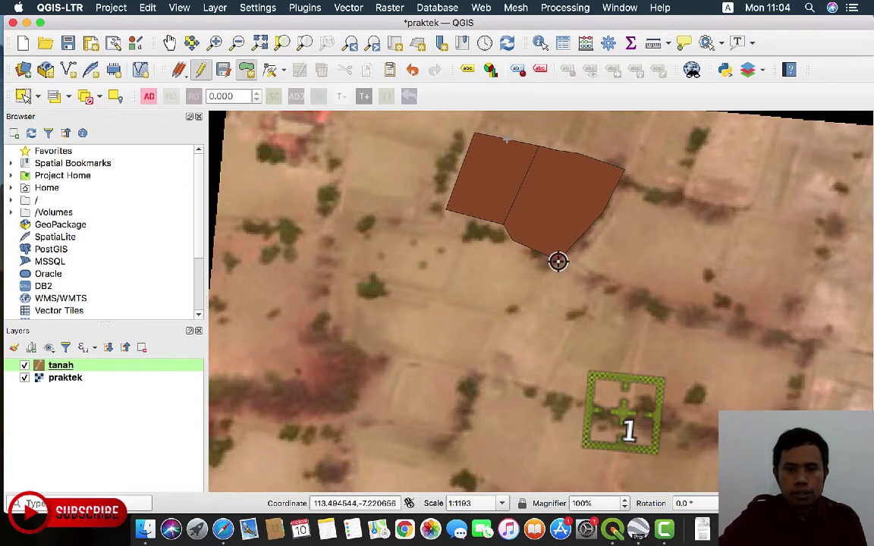
{"action": "left_click", "coordinate": [508, 312]}
{"action": "left_click", "coordinate": [438, 301]}
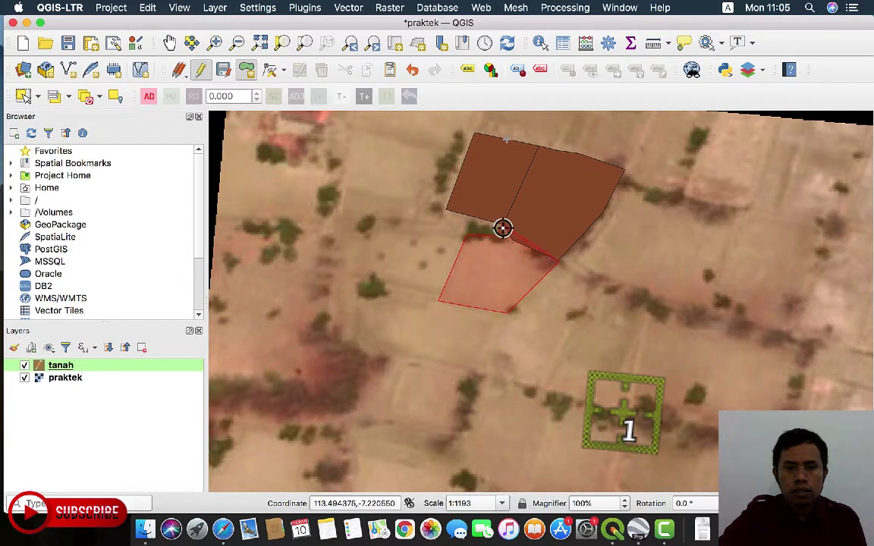
{"action": "left_click", "coordinate": [503, 226]}
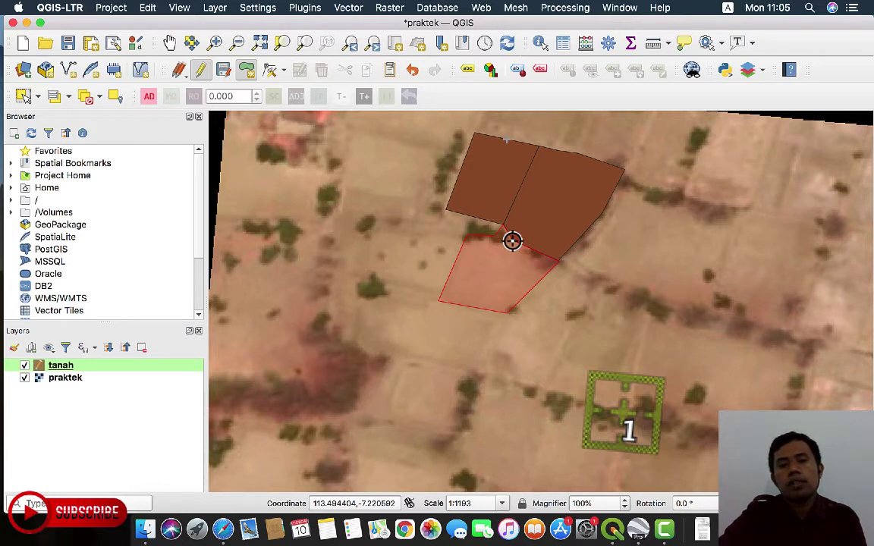
{"action": "right_click", "coordinate": [512, 241]}
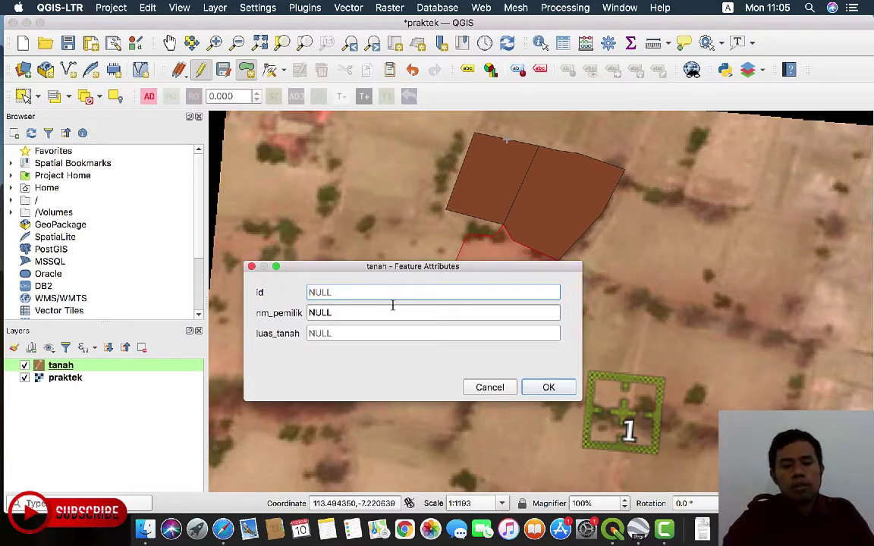
Step: Give the third parcel id 03, its owner's name and luas_tanah 750, and save the edits to the tanah layer
{"action": "type", "text": "03"}
{"action": "key", "text": "Tab"}
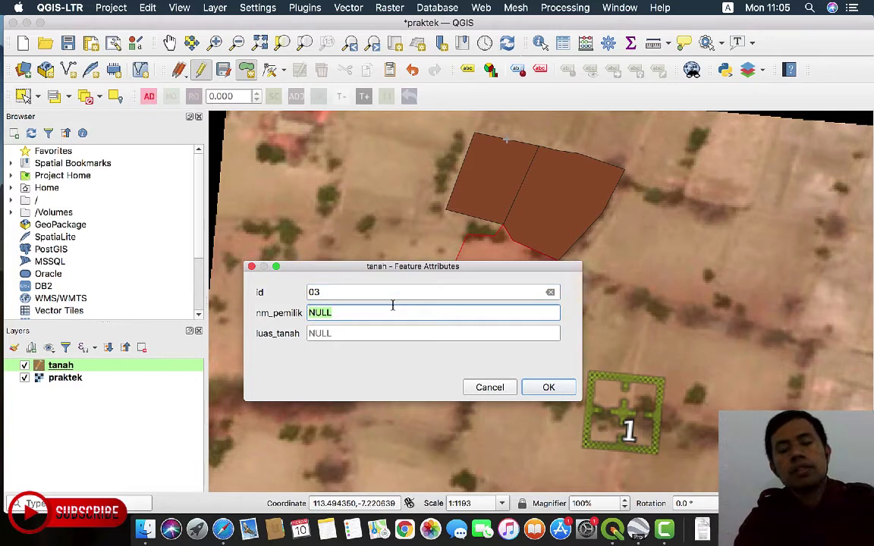
{"action": "type", "text": "asra"}
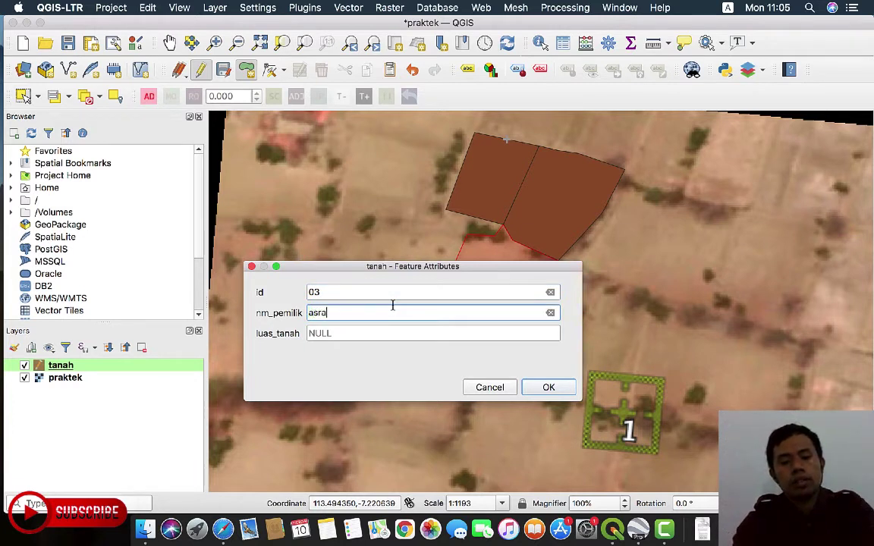
{"action": "type", "text": "wi"}
{"action": "left_click", "coordinate": [371, 332]}
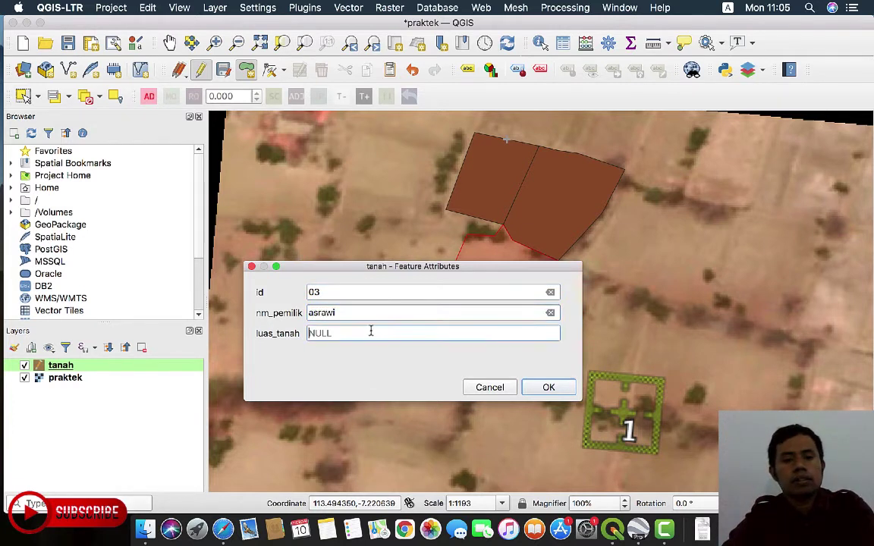
{"action": "type", "text": "750"}
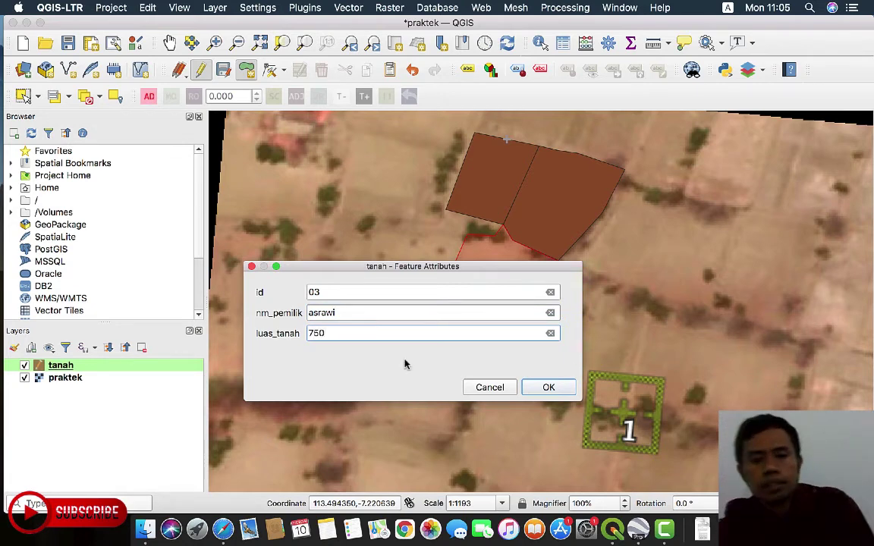
{"action": "left_click", "coordinate": [549, 387]}
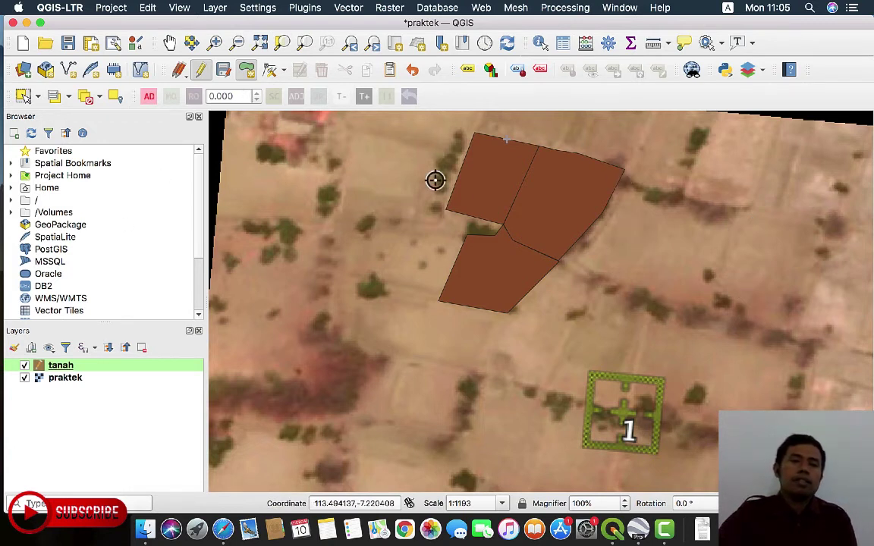
{"action": "left_click", "coordinate": [200, 69]}
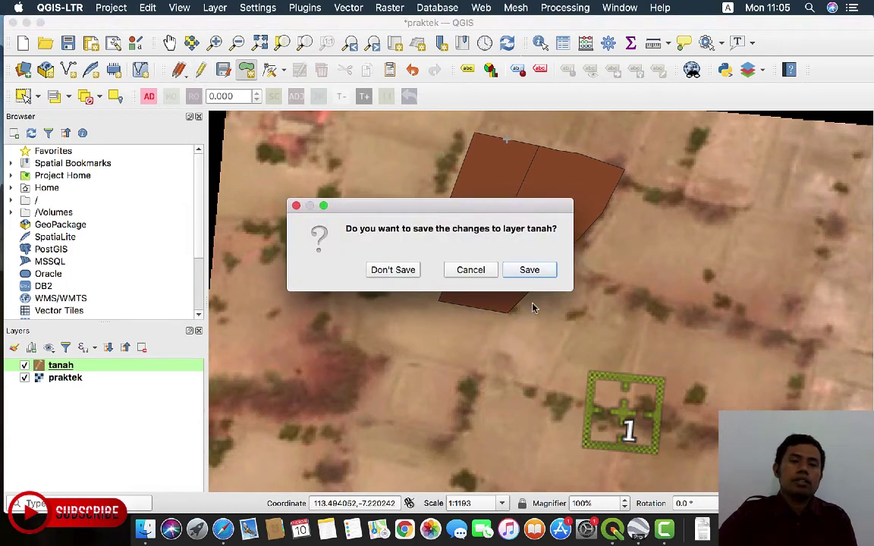
{"action": "left_click", "coordinate": [528, 271]}
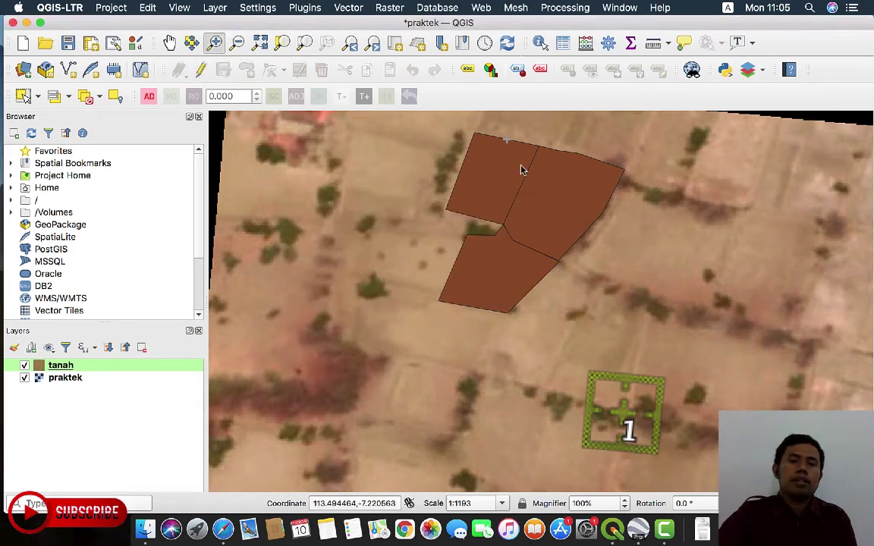
Step: Switch to Finder and check the tanah.shp shapefile in the coba folder on the Desktop
{"action": "left_click", "coordinate": [137, 523]}
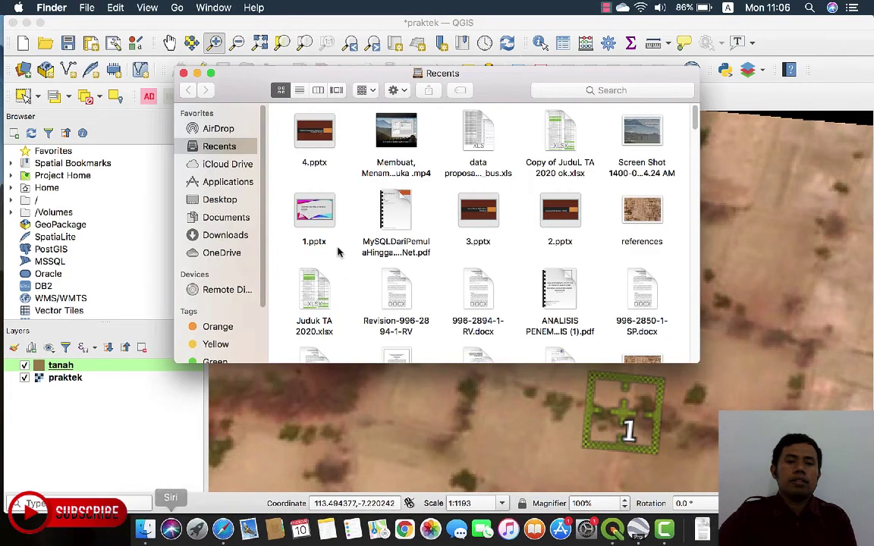
{"action": "left_click", "coordinate": [222, 200]}
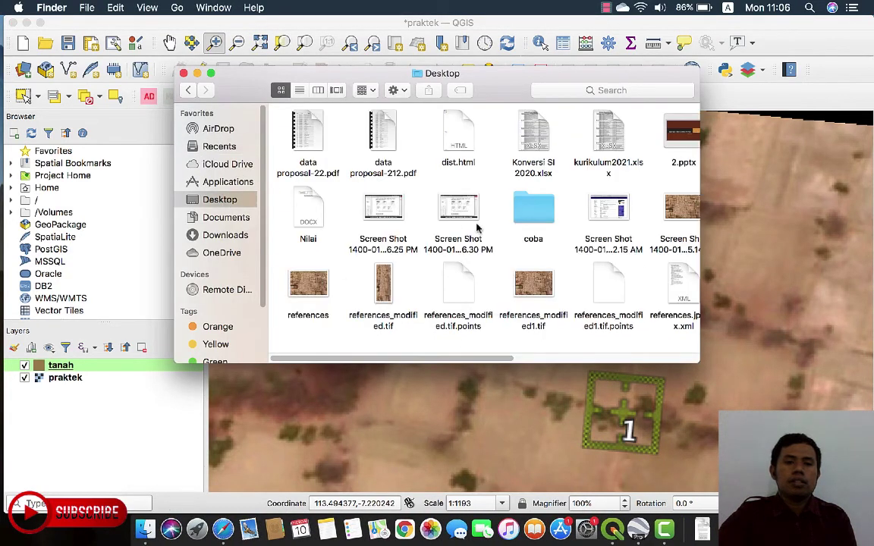
{"action": "double_click", "coordinate": [538, 218]}
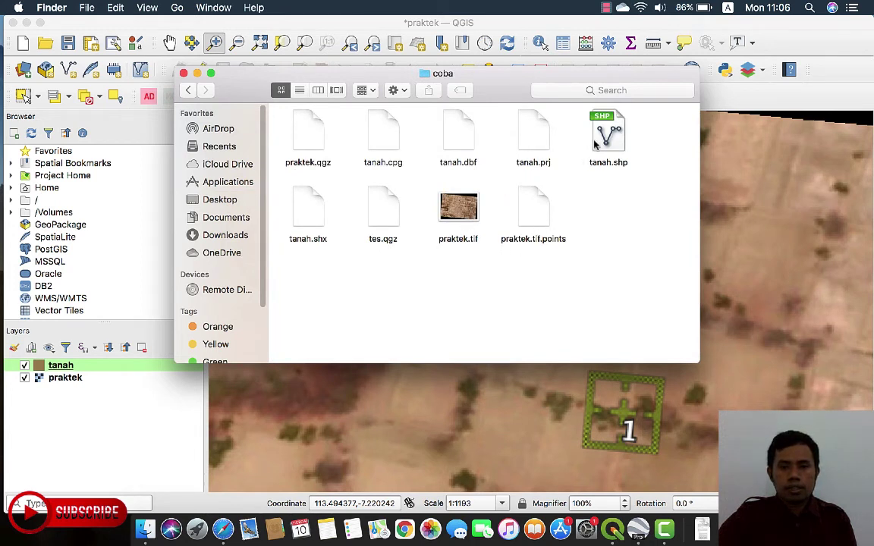
{"action": "left_click", "coordinate": [619, 137]}
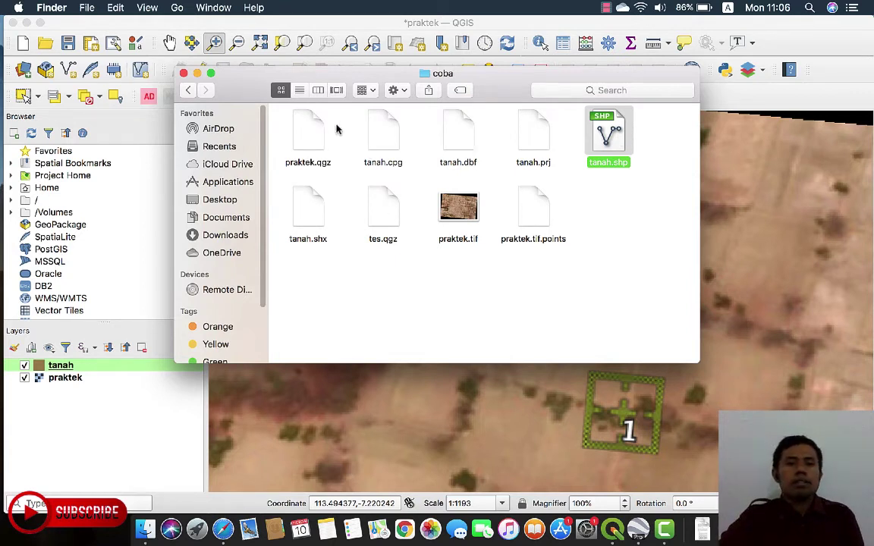
{"action": "left_click", "coordinate": [196, 74]}
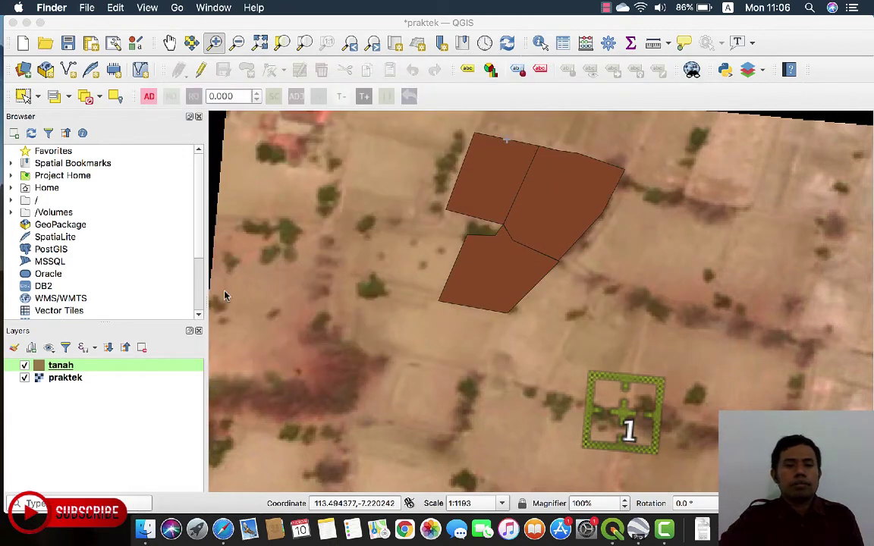
Step: Look at the symbology settings in the tanah layer's properties and close them without changes
{"action": "right_click", "coordinate": [94, 366]}
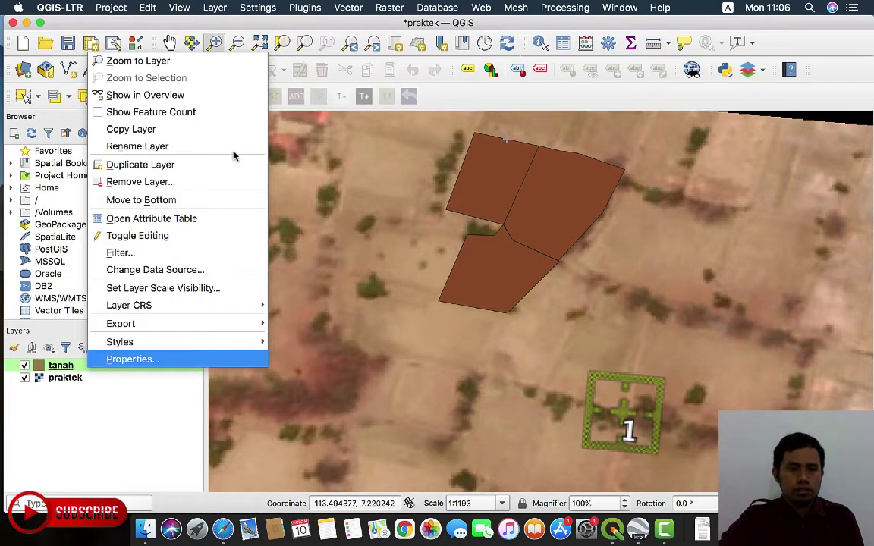
{"action": "key", "text": "Return"}
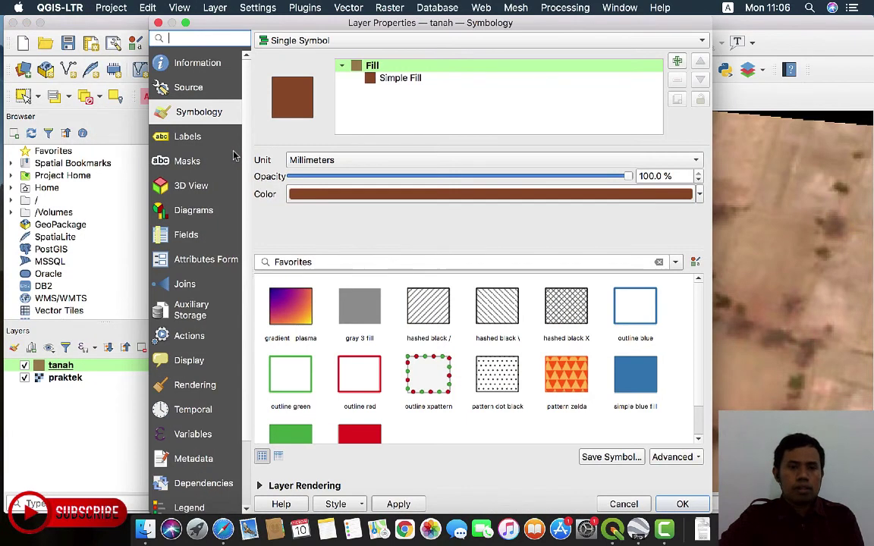
{"action": "left_click", "coordinate": [158, 23]}
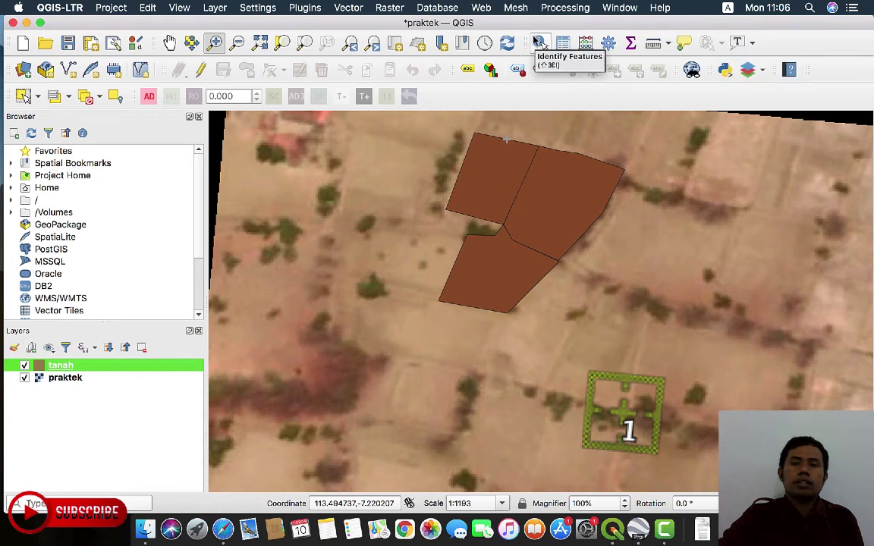
{"action": "left_click", "coordinate": [527, 215]}
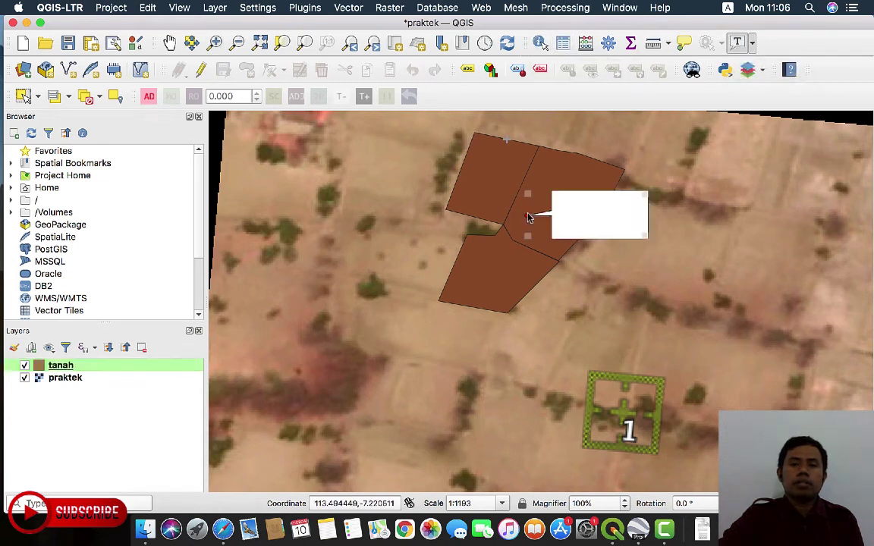
{"action": "left_click", "coordinate": [752, 44]}
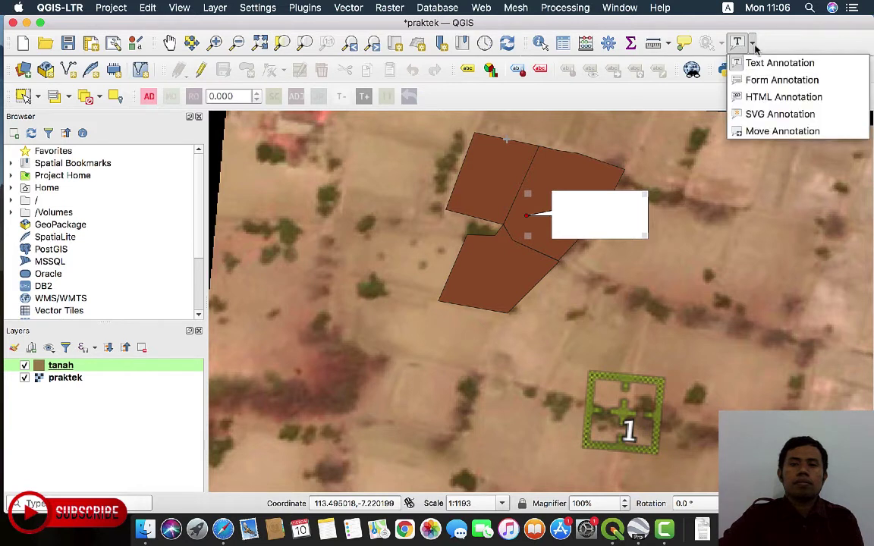
{"action": "left_click", "coordinate": [749, 132]}
{"action": "mouse_move", "coordinate": [554, 202]}
{"action": "left_mouse_down"}
{"action": "mouse_move", "coordinate": [762, 191]}
{"action": "mouse_move", "coordinate": [576, 155]}
{"action": "mouse_move", "coordinate": [521, 163]}
{"action": "left_mouse_up"}
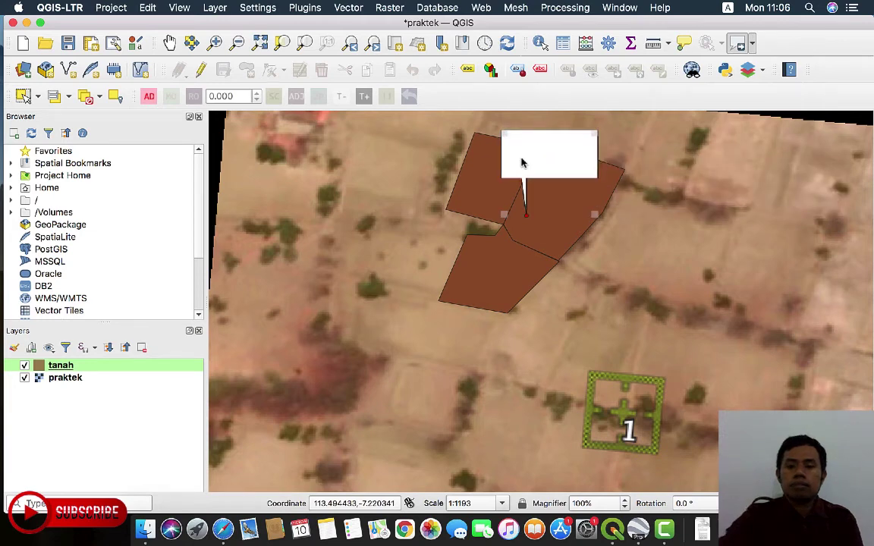
{"action": "key", "text": "Delete"}
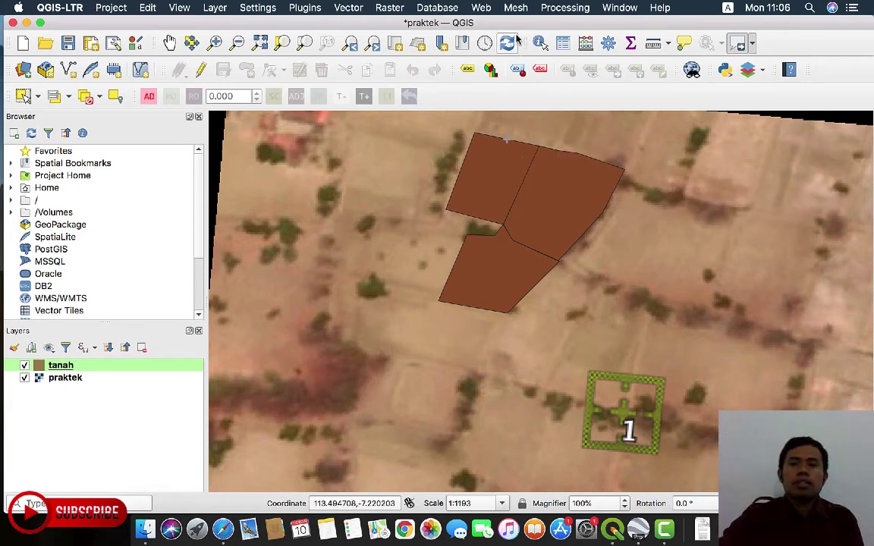
Step: Identify the digitized parcels one by one to check their id, nm_pemilik and luas_tanah attributes
{"action": "left_click", "coordinate": [540, 43]}
{"action": "left_click", "coordinate": [595, 218]}
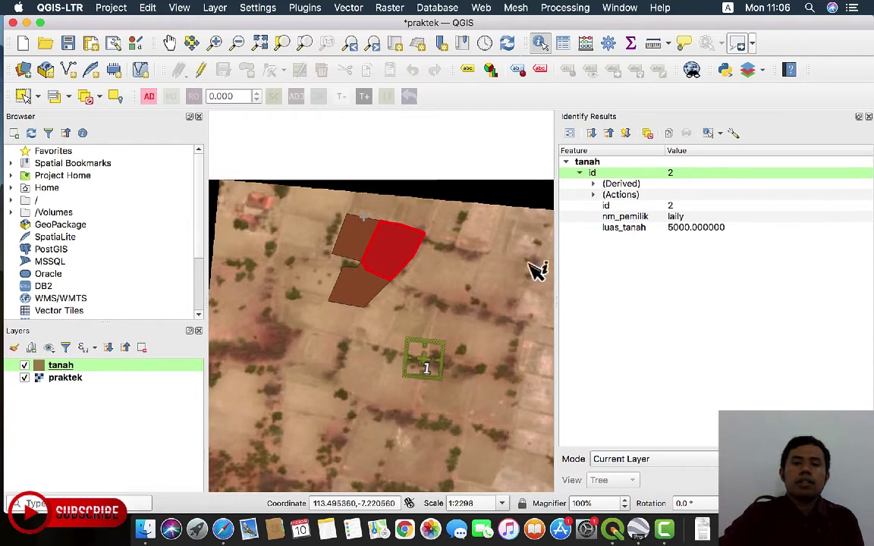
{"action": "left_click", "coordinate": [351, 235]}
{"action": "left_click", "coordinate": [366, 293]}
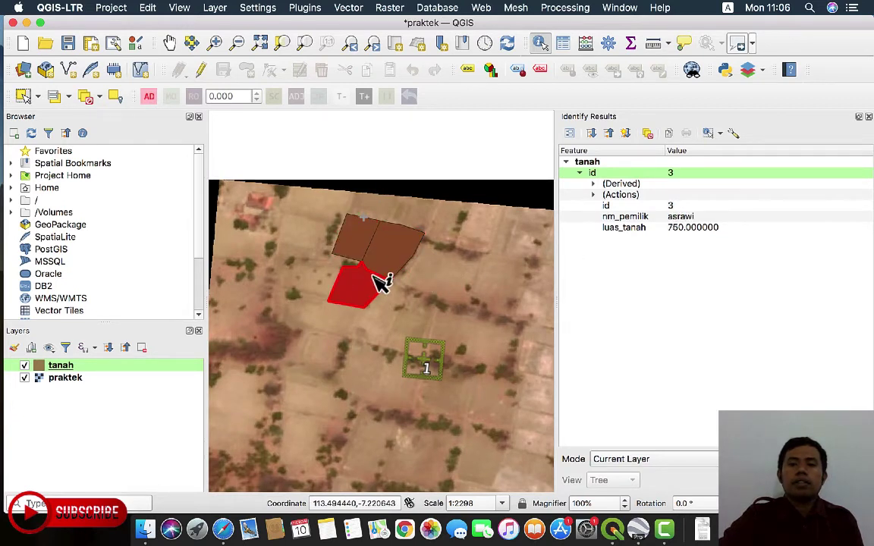
{"action": "left_click", "coordinate": [399, 259]}
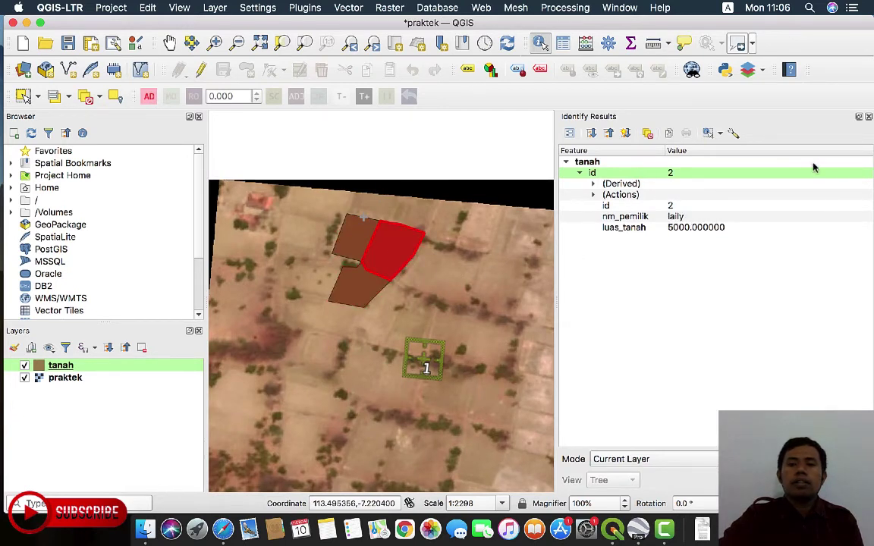
{"action": "left_click", "coordinate": [867, 116]}
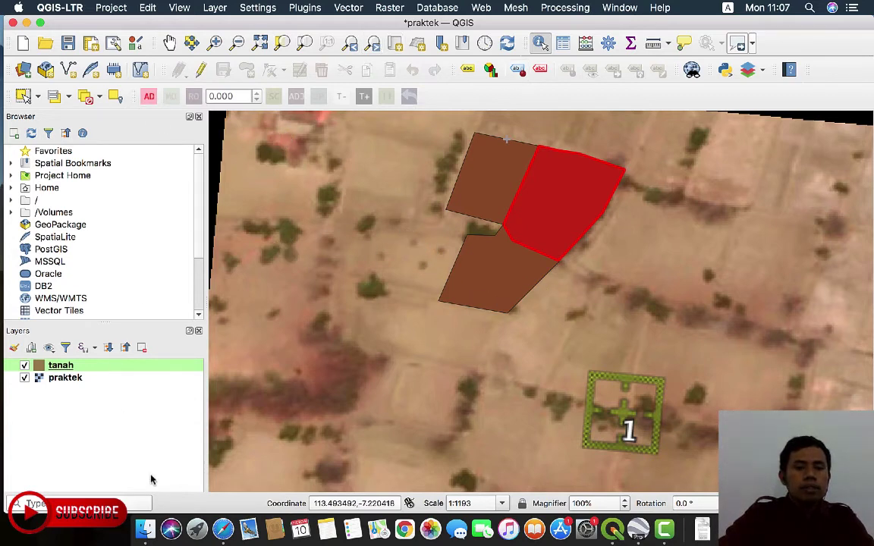
Step: Switch to Finder and review the tanah shapefile's component files in the coba folder
{"action": "left_click", "coordinate": [144, 529]}
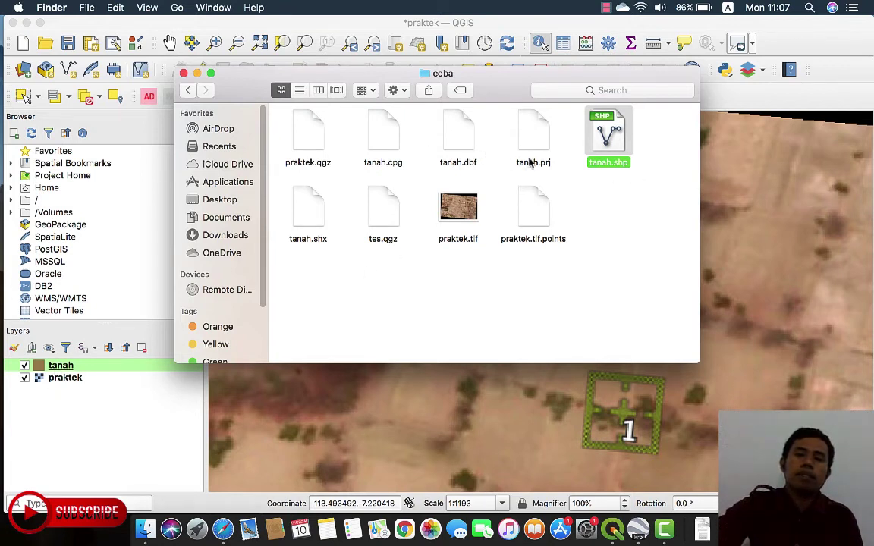
{"action": "left_click", "coordinate": [197, 74]}
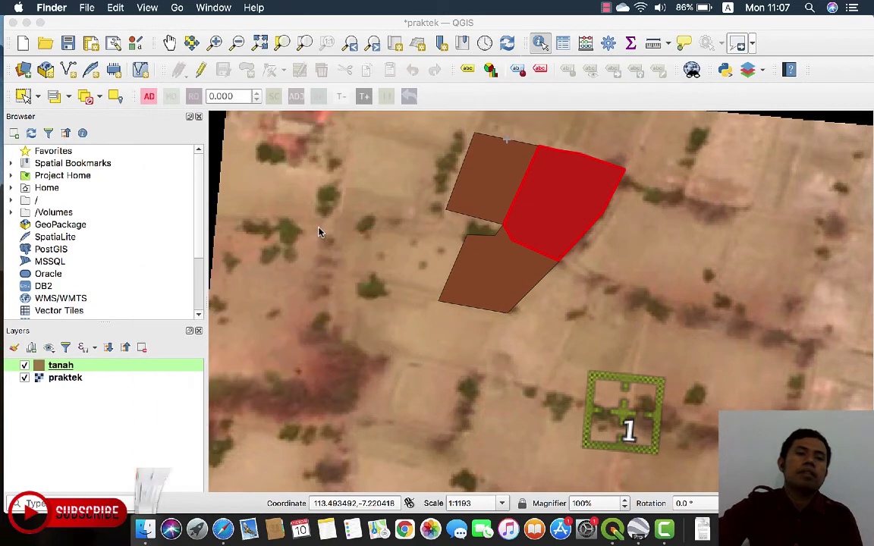
{"action": "left_click", "coordinate": [142, 523]}
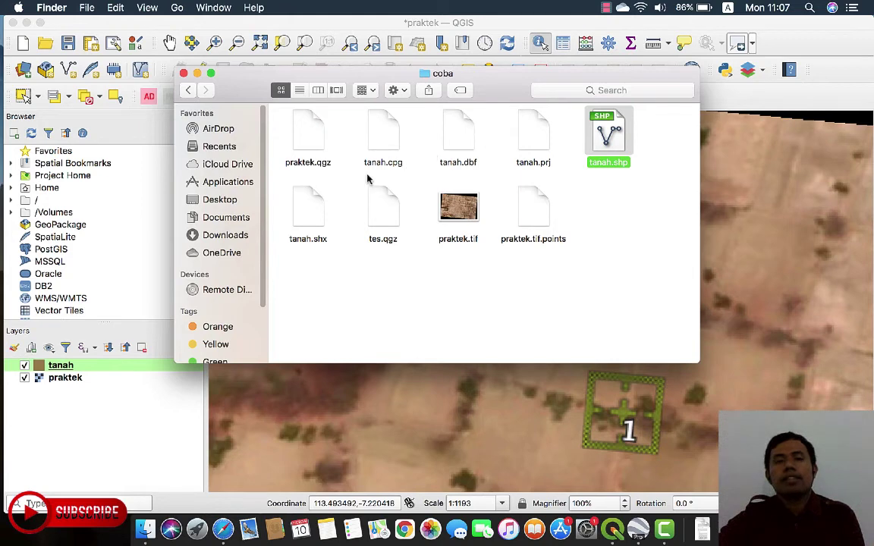
{"action": "left_click", "coordinate": [196, 73]}
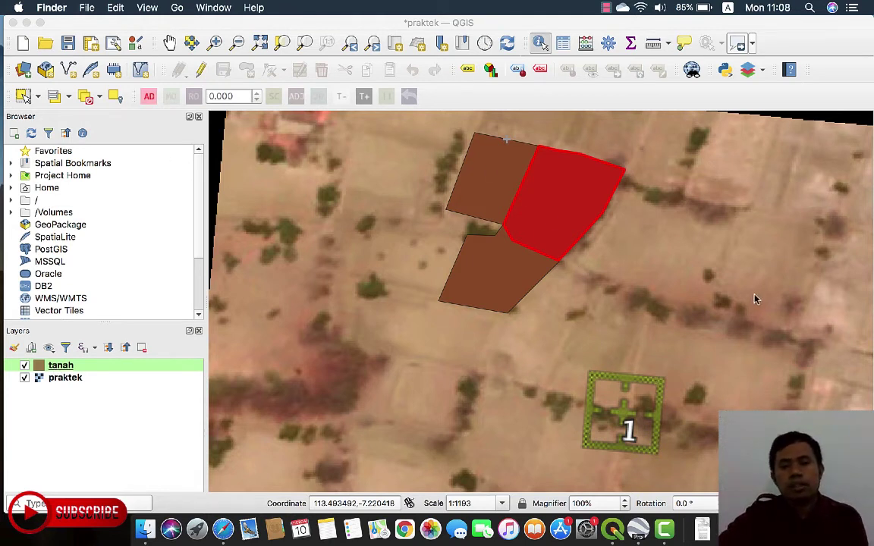
Step: Survey the rest of the praktek image south and east of the digitized parcels
{"action": "left_click", "coordinate": [237, 44]}
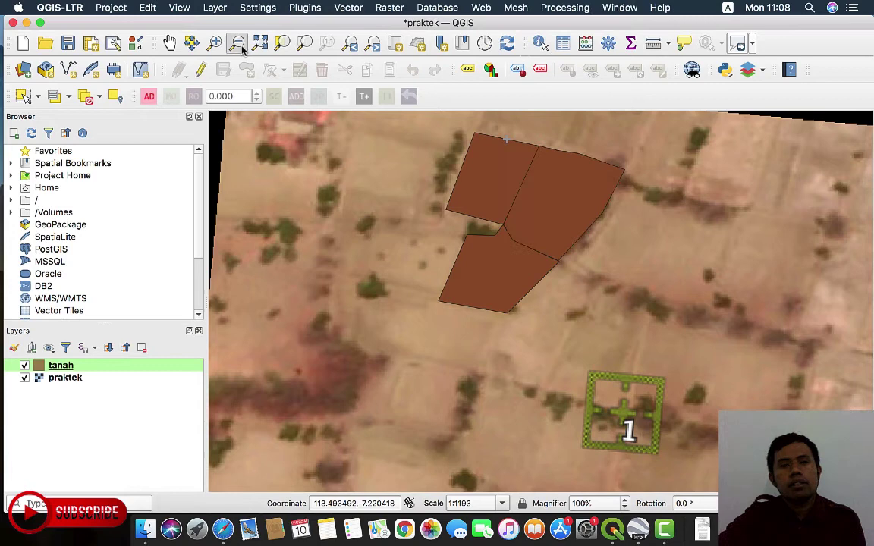
{"action": "left_click", "coordinate": [604, 224]}
{"action": "left_click", "coordinate": [170, 43]}
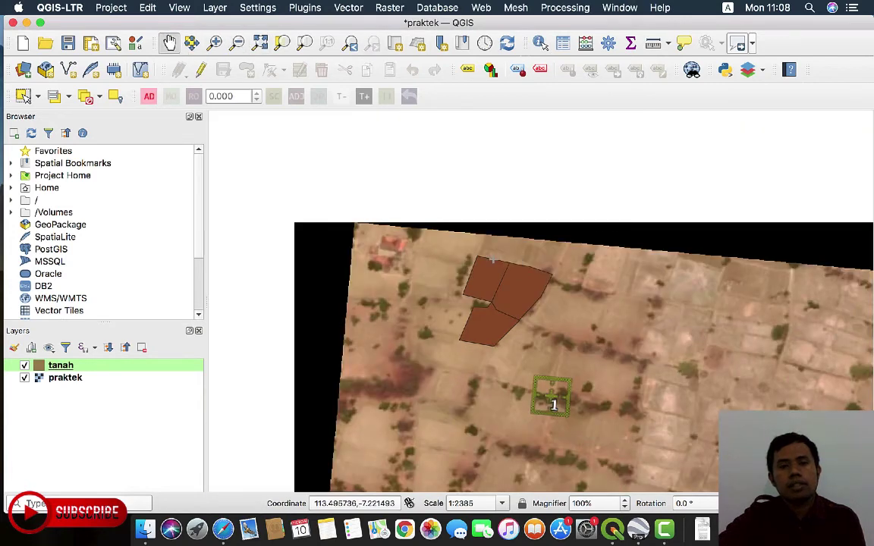
{"action": "left_click_drag", "start_coordinate": [664, 365], "coordinate": [585, 203]}
{"action": "left_click_drag", "start_coordinate": [621, 353], "coordinate": [623, 267]}
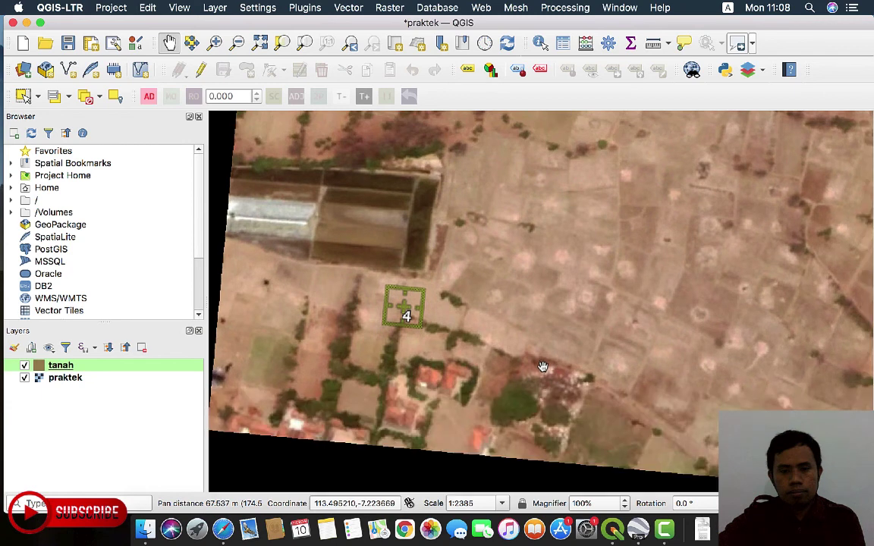
{"action": "left_click_drag", "start_coordinate": [575, 353], "coordinate": [660, 456]}
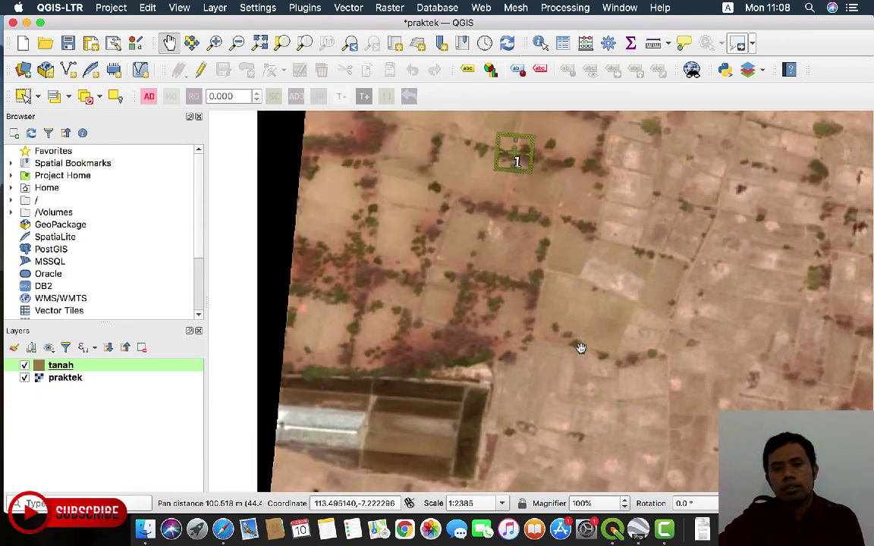
{"action": "left_click_drag", "start_coordinate": [580, 348], "coordinate": [490, 357]}
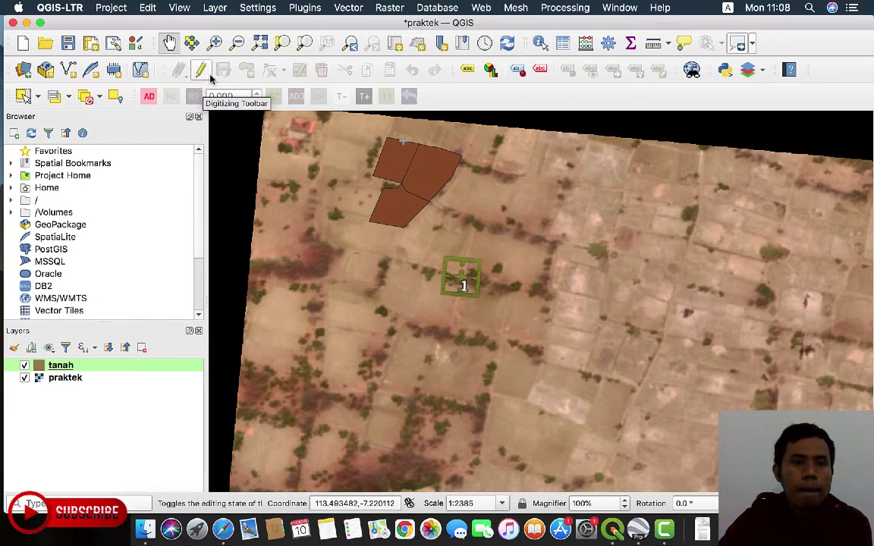
Step: Review the id, owner and area records in the tanah layer's attribute table
{"action": "right_click", "coordinate": [61, 367]}
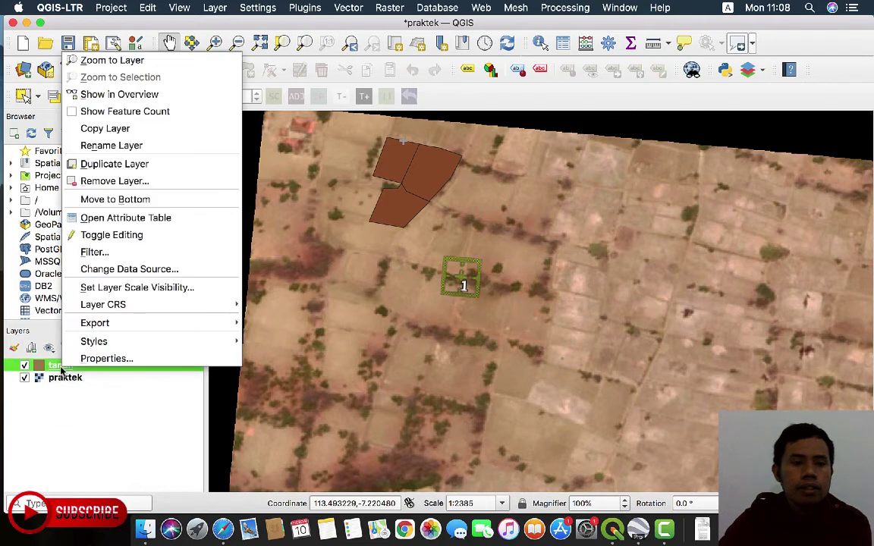
{"action": "left_click", "coordinate": [102, 219]}
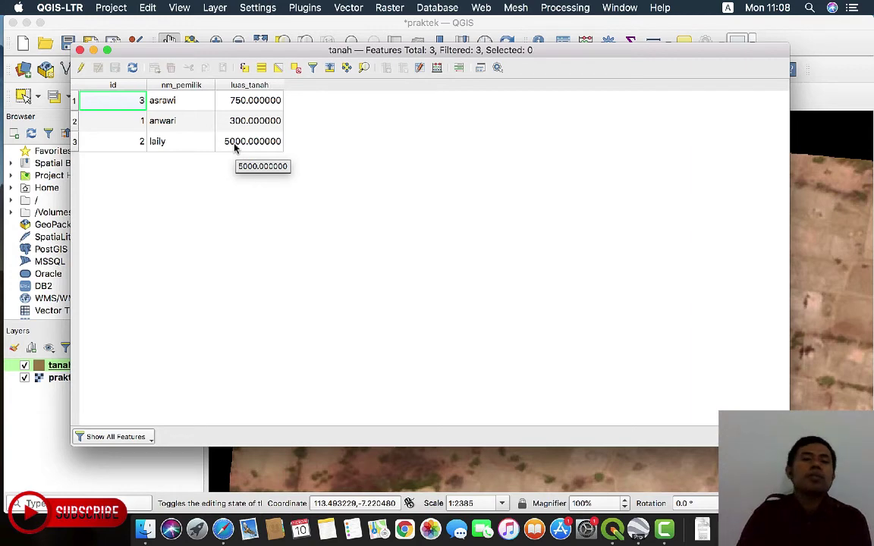
{"action": "left_click", "coordinate": [80, 50]}
{"action": "right_click", "coordinate": [68, 367]}
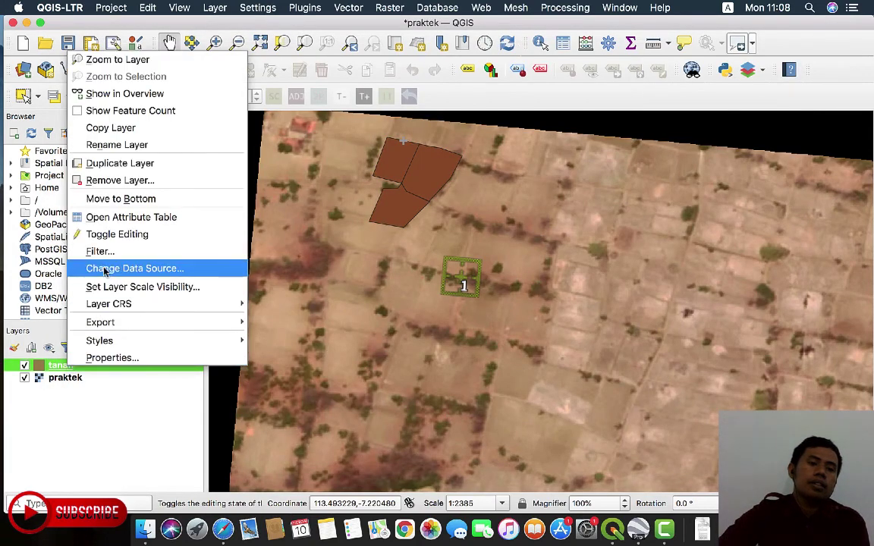
{"action": "left_click", "coordinate": [105, 219]}
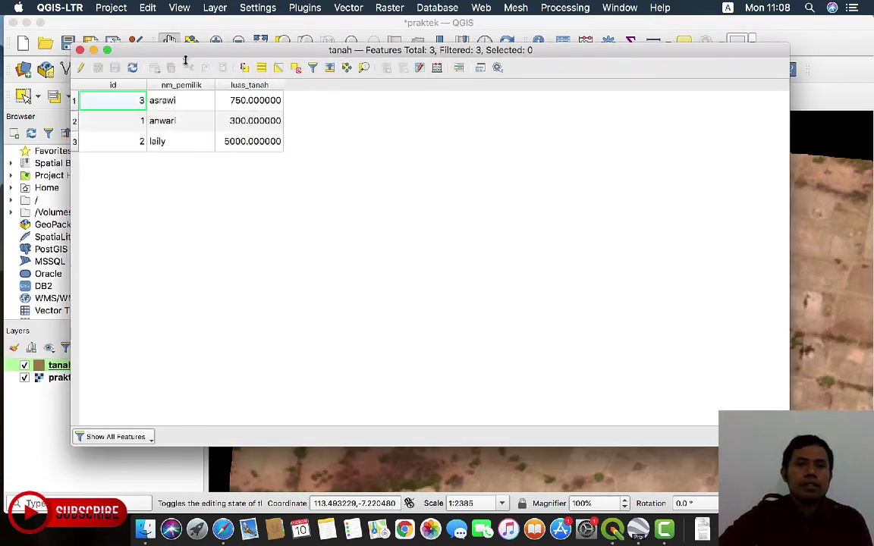
{"action": "left_click", "coordinate": [80, 50]}
Step: Enable editing in the tanah attribute table and replace the owner's name in nm_pemilik for the parcel with id 3
{"action": "right_click", "coordinate": [73, 368]}
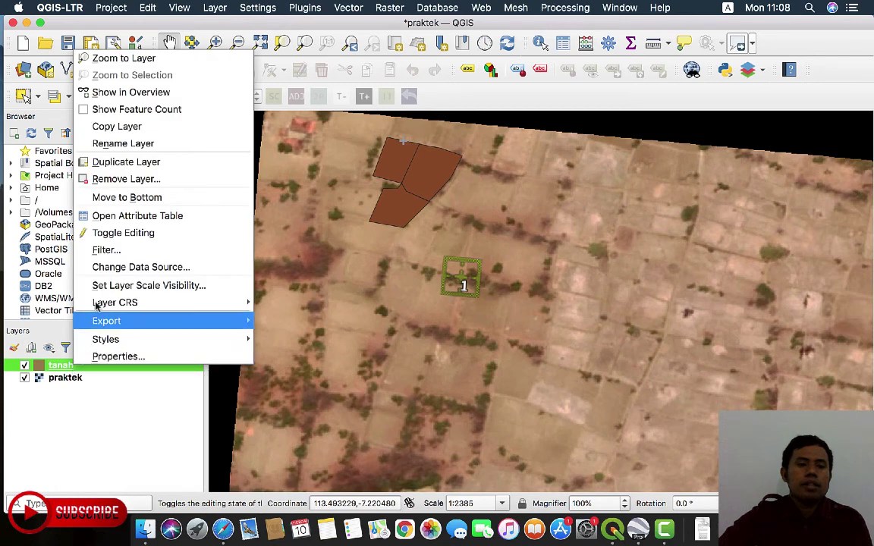
{"action": "left_click", "coordinate": [114, 216]}
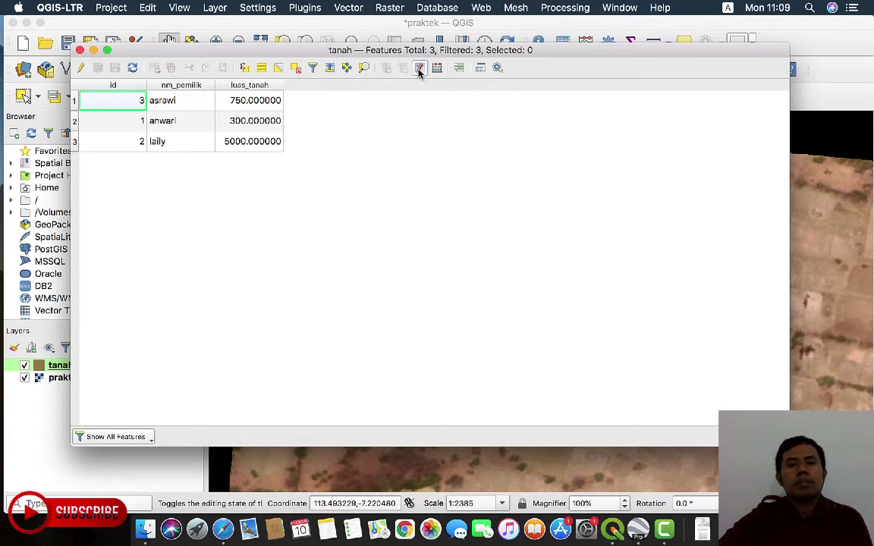
{"action": "left_click", "coordinate": [82, 68]}
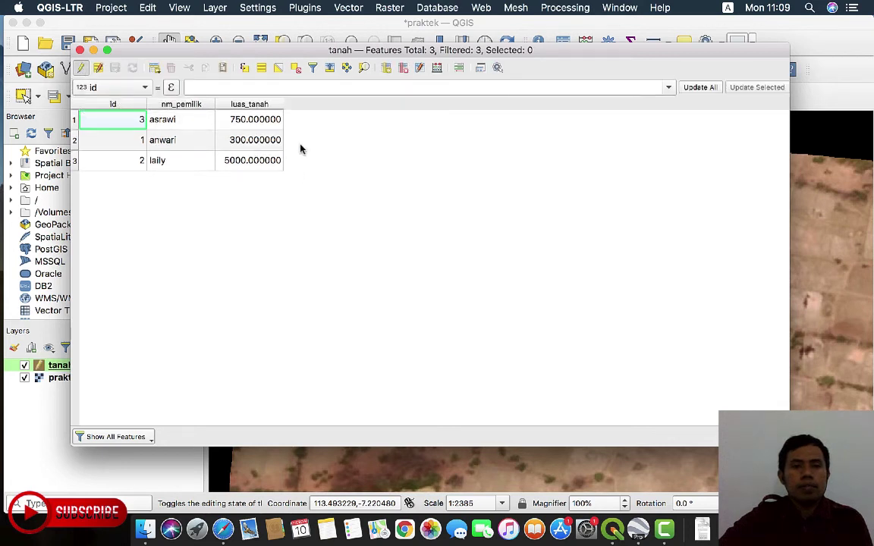
{"action": "left_click", "coordinate": [140, 88]}
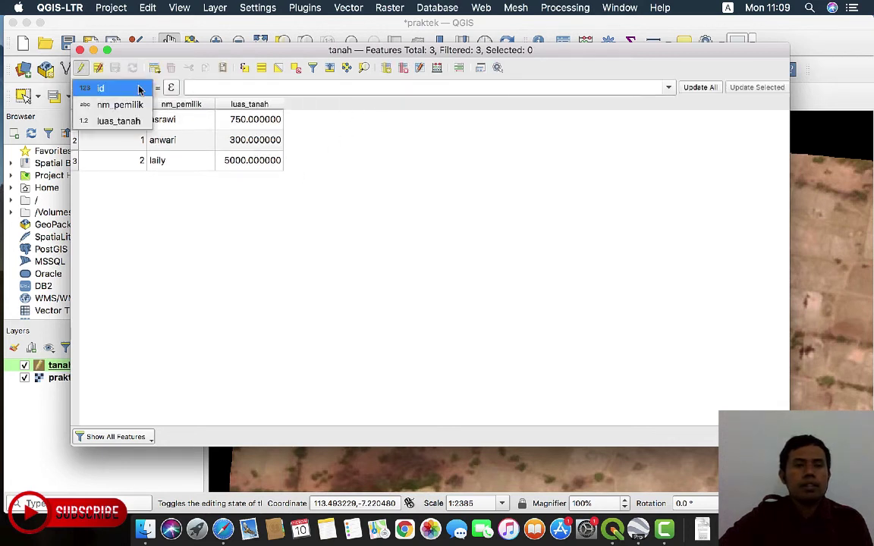
{"action": "left_click", "coordinate": [349, 157]}
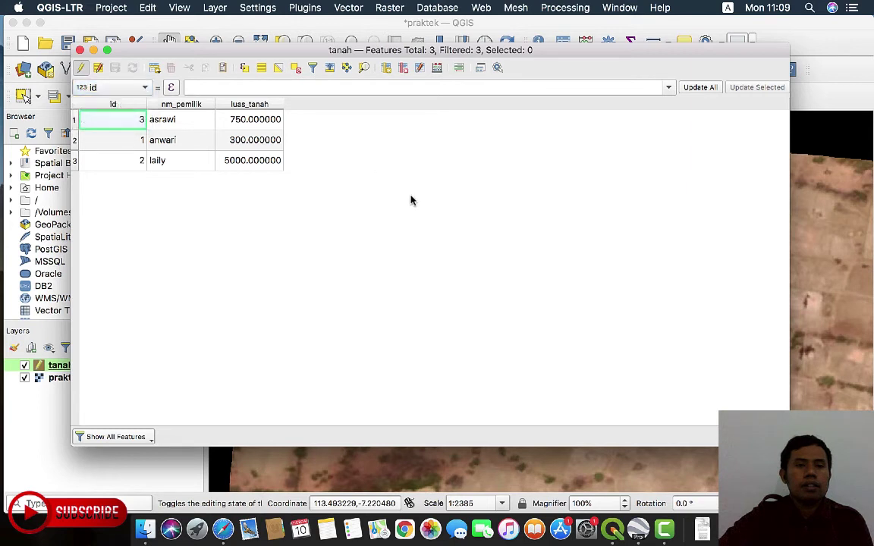
{"action": "double_click", "coordinate": [172, 119]}
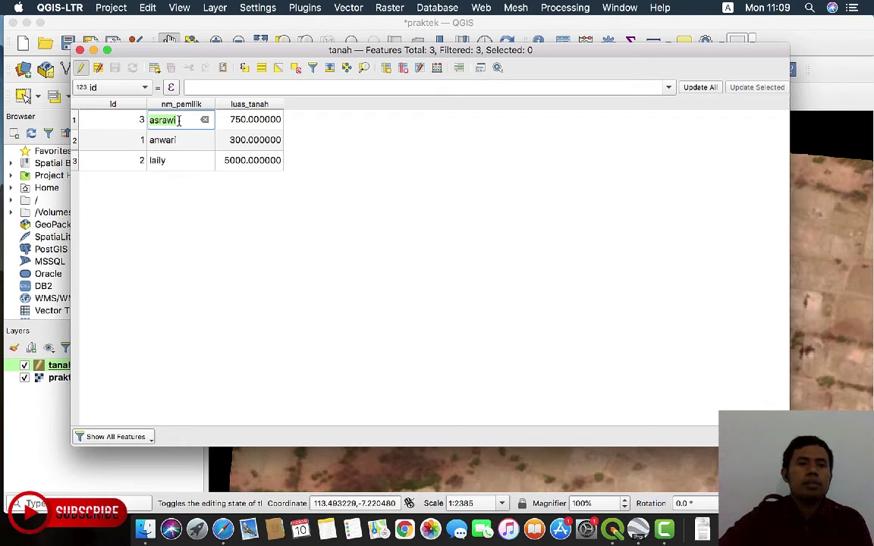
{"action": "left_click", "coordinate": [179, 120]}
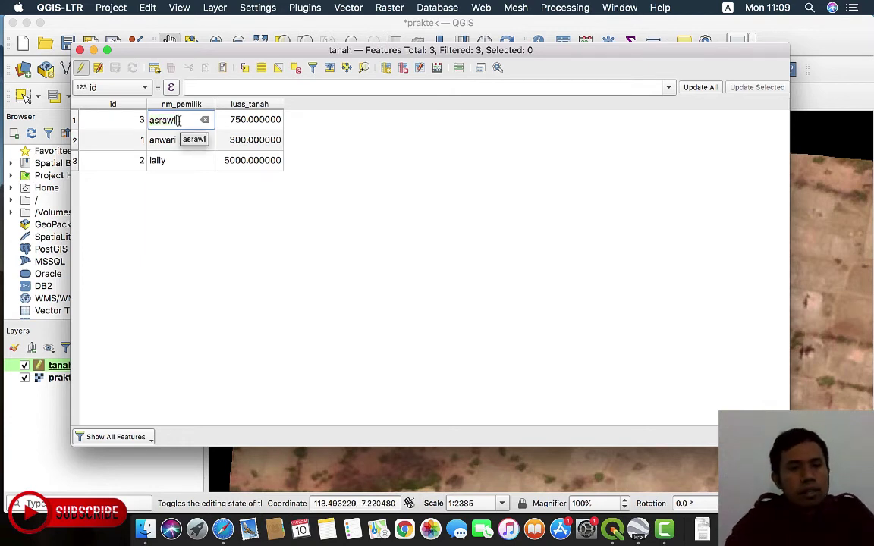
{"action": "key", "text": "BackSpace"}
{"action": "key", "text": "BackSpace"}
{"action": "key", "text": "BackSpace"}
{"action": "key", "text": "BackSpace"}
{"action": "type", "text": "mal"}
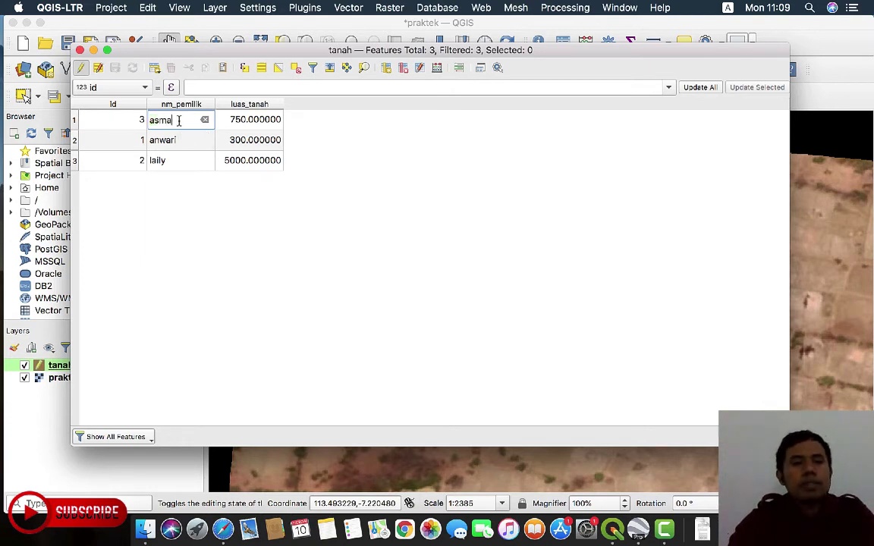
{"action": "key", "text": "BackSpace"}
{"action": "type", "text": "d"}
{"action": "key", "text": "Return"}
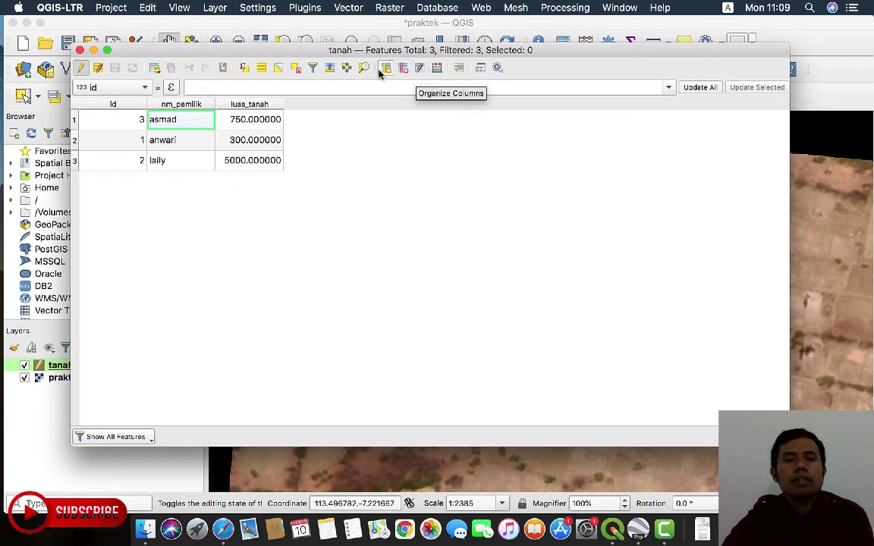
Step: End editing of the tanah layer with the changes applied to the edited features, and close its attribute table
{"action": "left_click", "coordinate": [98, 67]}
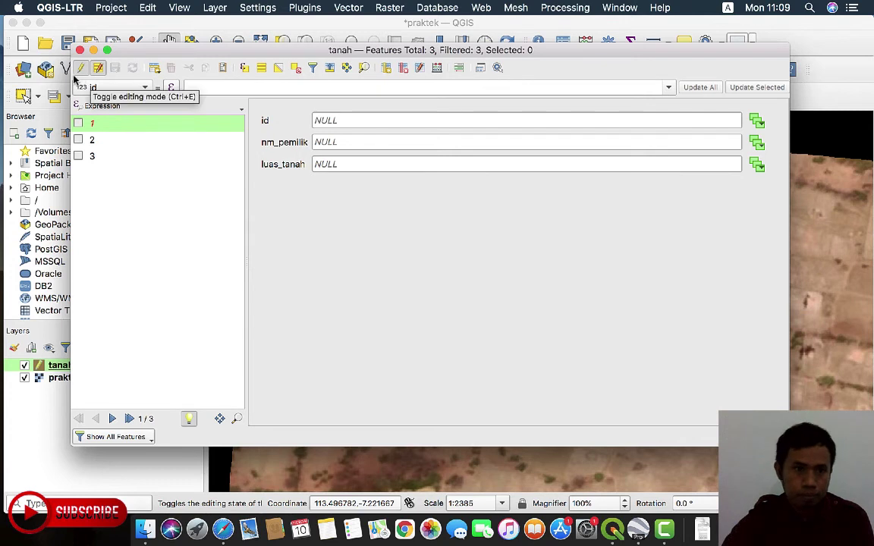
{"action": "left_click", "coordinate": [80, 67]}
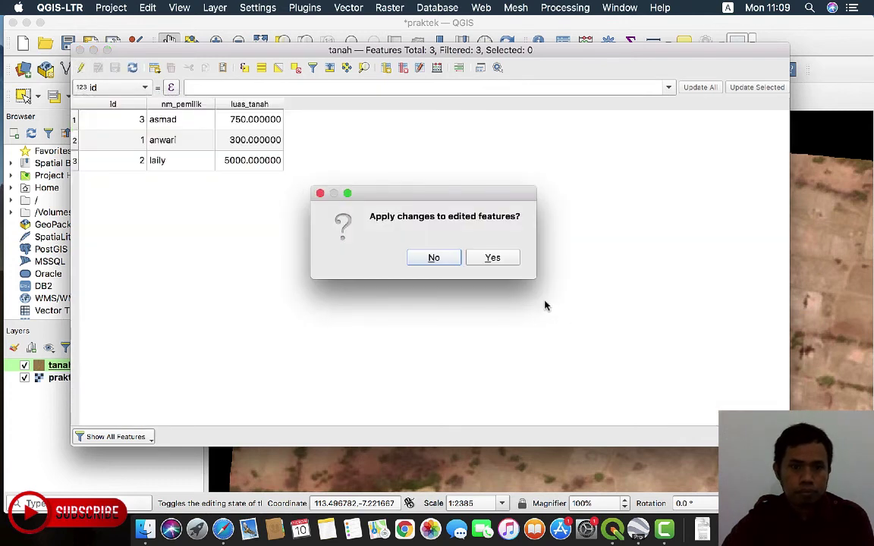
{"action": "left_click", "coordinate": [493, 257]}
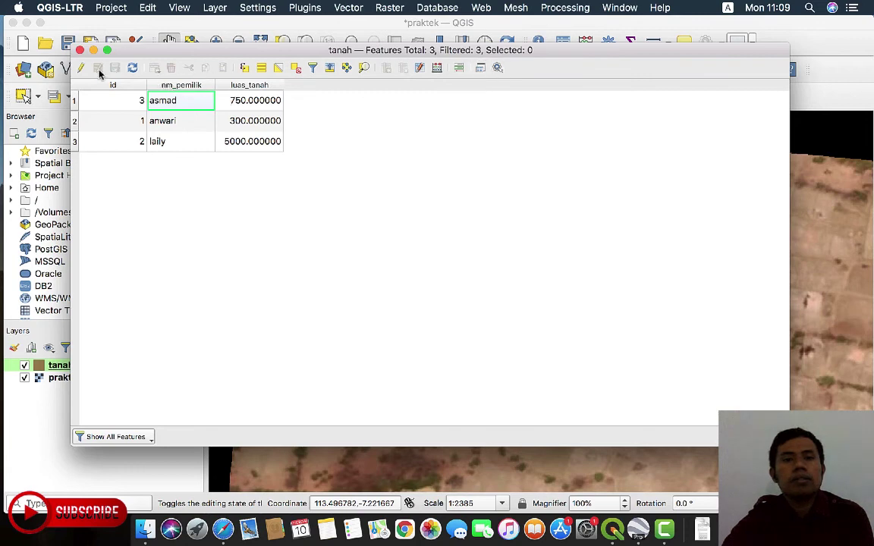
{"action": "left_click", "coordinate": [79, 50]}
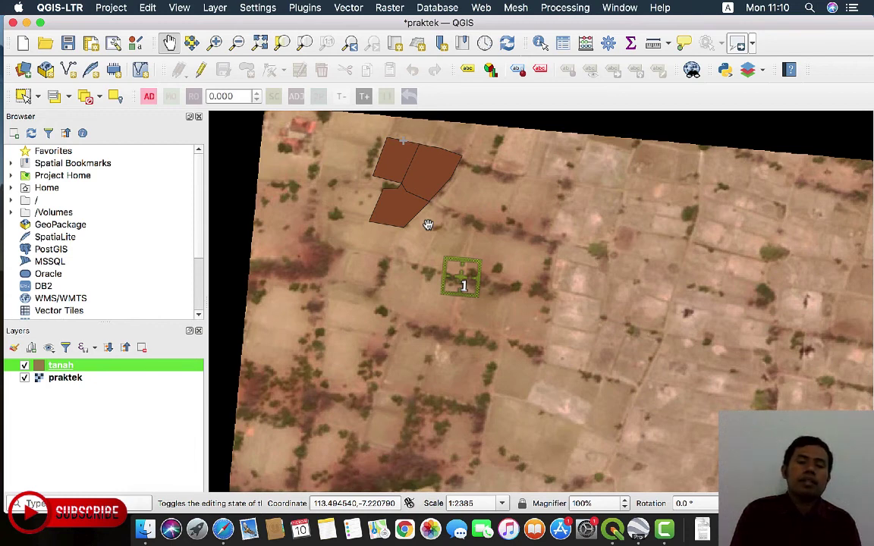
{"action": "left_click_drag", "start_coordinate": [428, 224], "coordinate": [344, 191]}
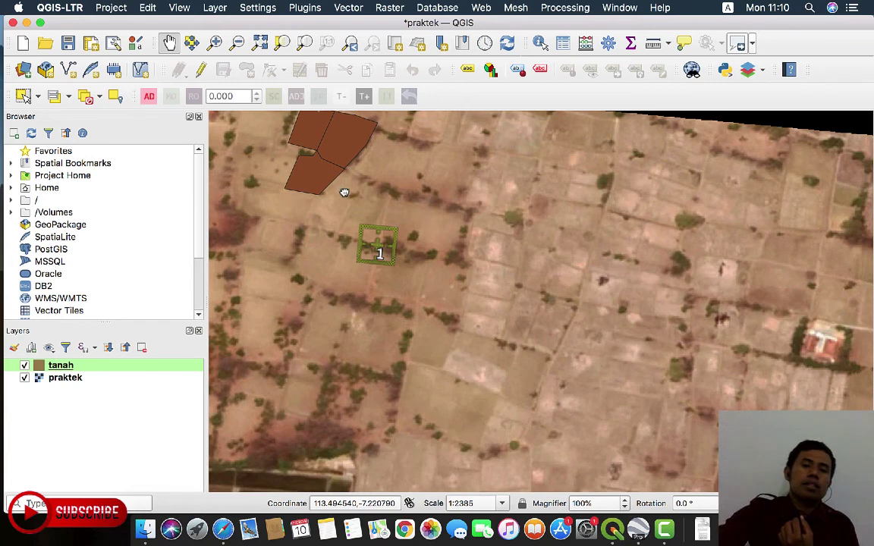
{"action": "left_click_drag", "start_coordinate": [343, 191], "coordinate": [387, 229]}
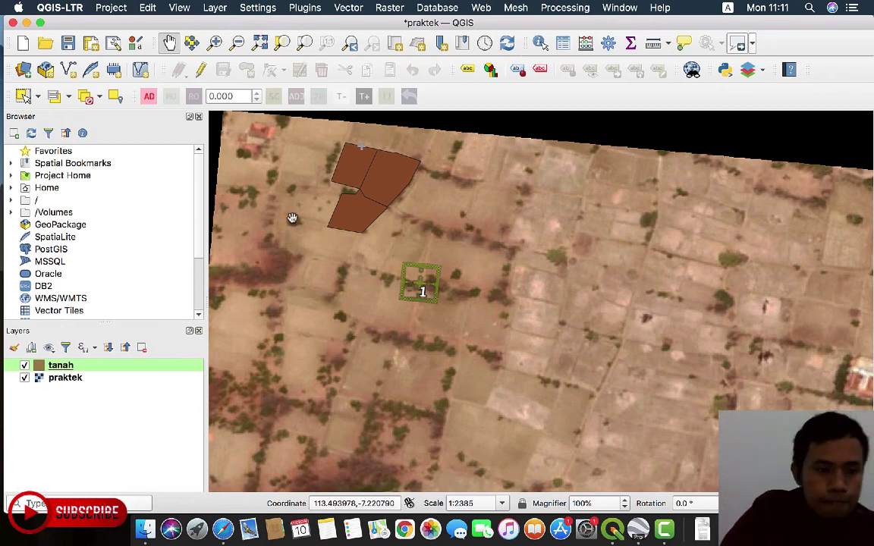
{"action": "left_click_drag", "start_coordinate": [522, 260], "coordinate": [503, 246]}
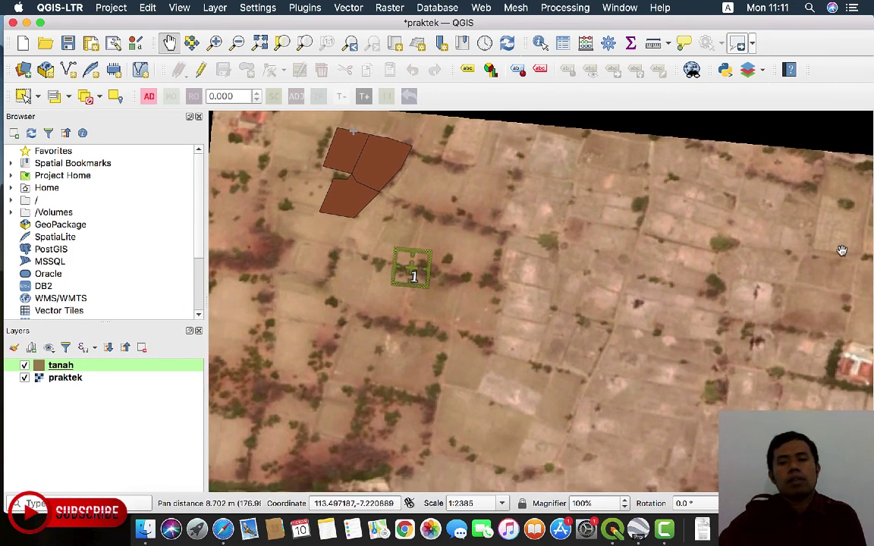
{"action": "mouse_move", "coordinate": [658, 345]}
{"action": "left_mouse_down"}
{"action": "mouse_move", "coordinate": [661, 324]}
{"action": "mouse_move", "coordinate": [662, 339]}
{"action": "left_mouse_up"}
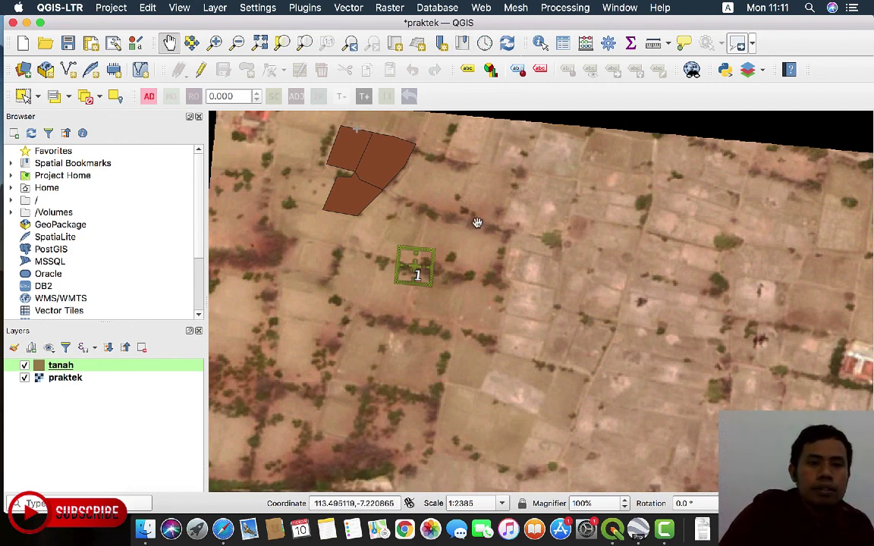
Step: Save the praktek project, and check its praktek.qgz file in the coba folder in Finder
{"action": "left_click", "coordinate": [68, 44]}
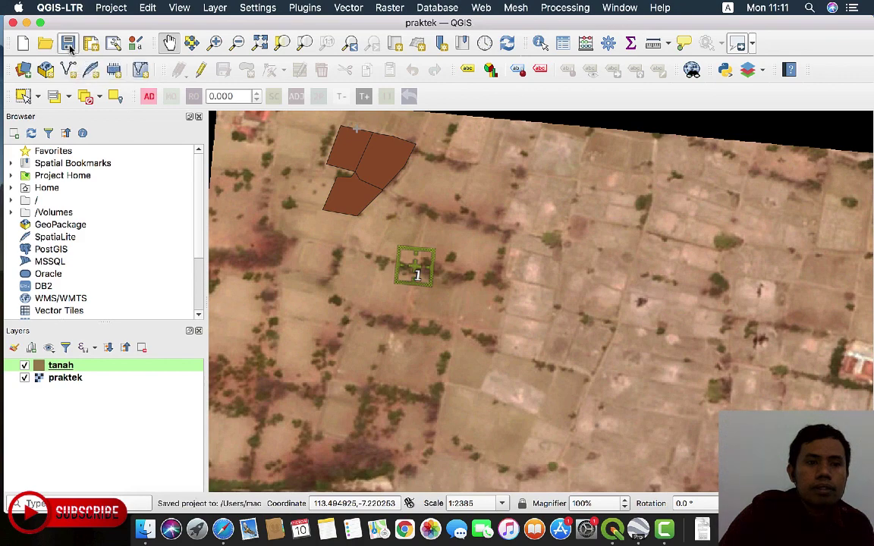
{"action": "left_click", "coordinate": [145, 529]}
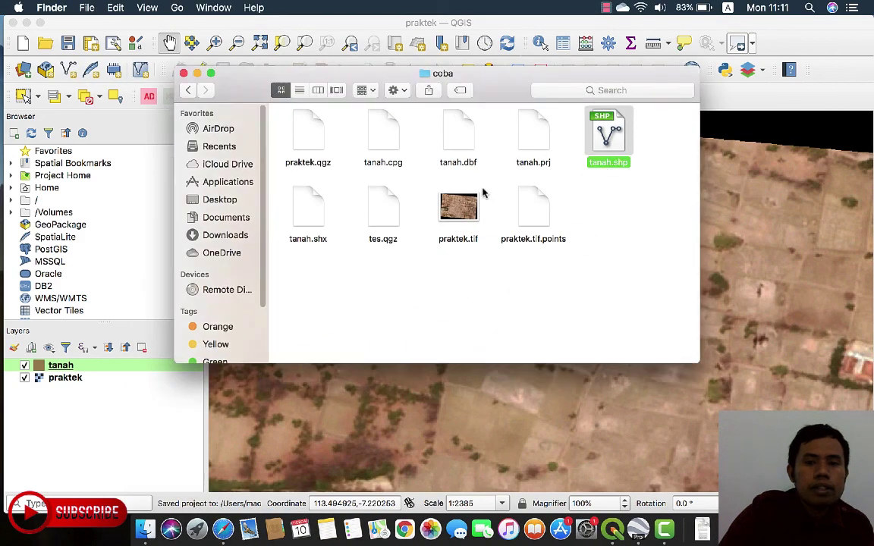
{"action": "left_click", "coordinate": [309, 135]}
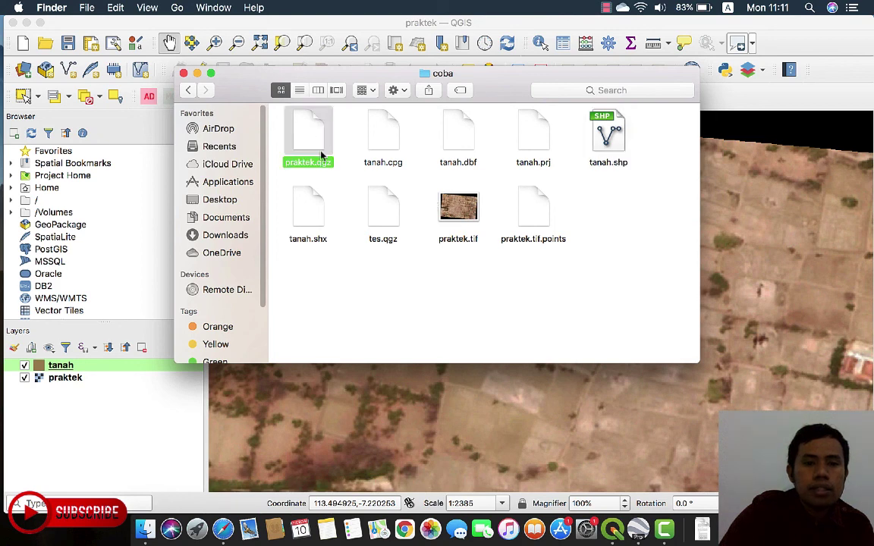
{"action": "left_click", "coordinate": [183, 73]}
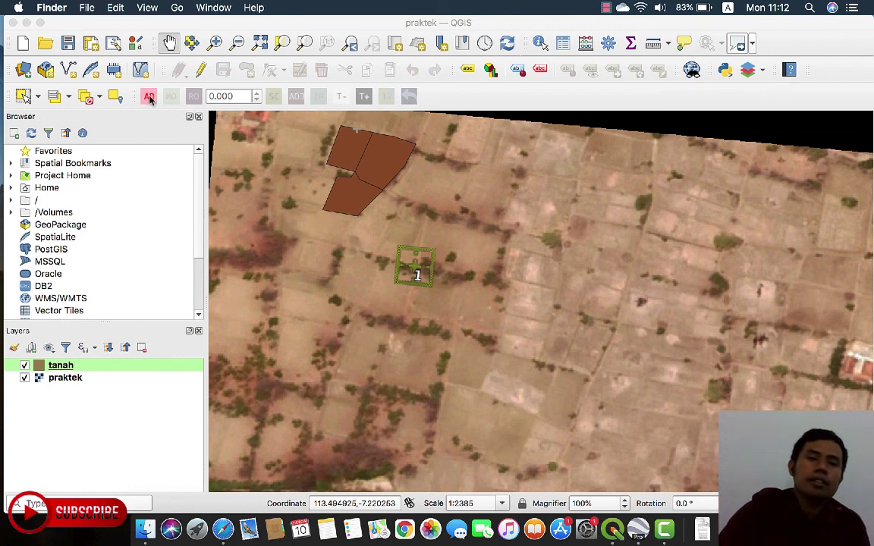
{"action": "left_click", "coordinate": [608, 8]}
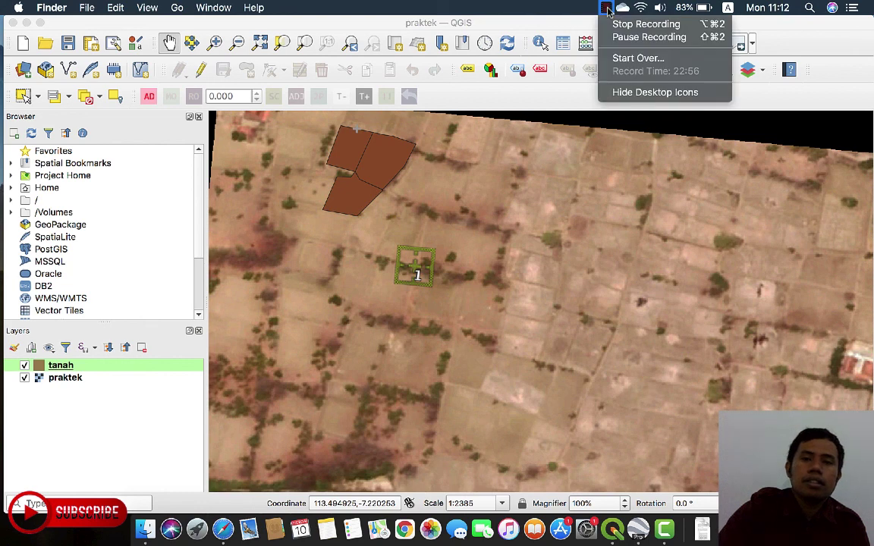
{"action": "left_click", "coordinate": [460, 88]}
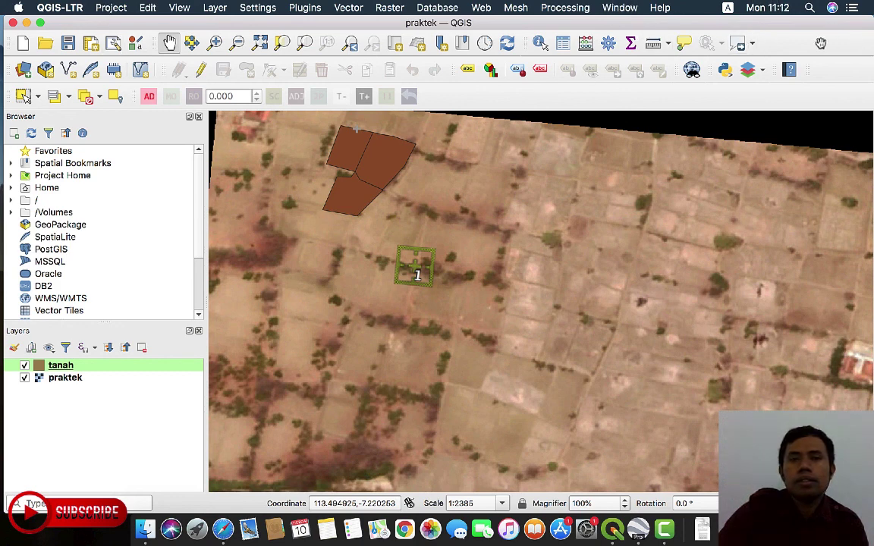
{"action": "left_click_drag", "start_coordinate": [671, 28], "coordinate": [671, 53]}
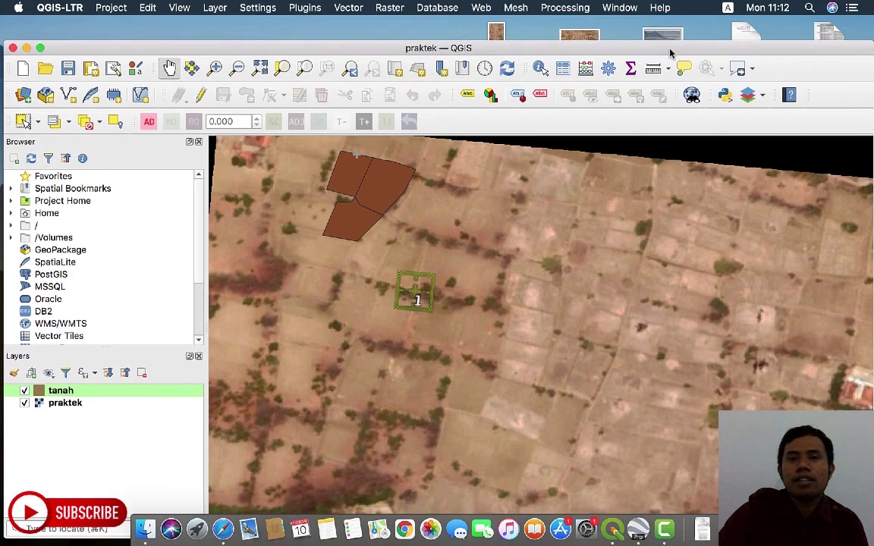
{"action": "left_click", "coordinate": [416, 28]}
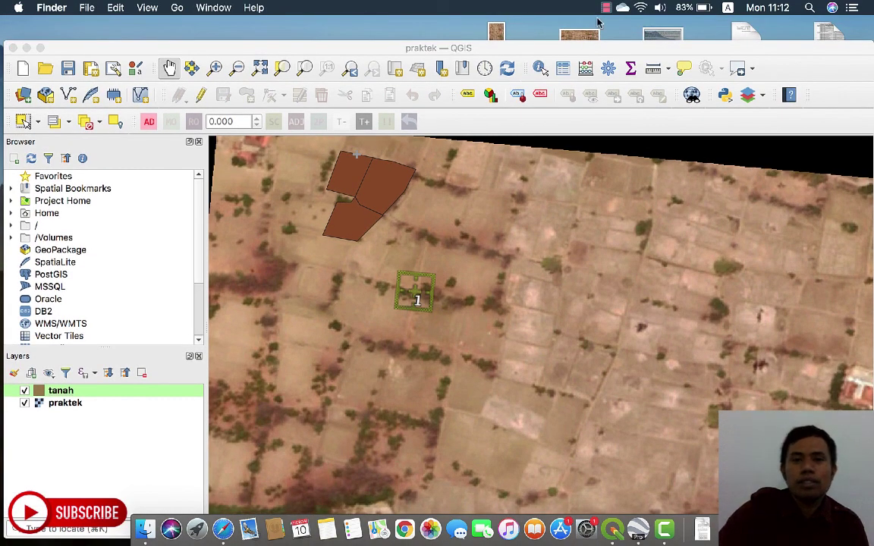
{"action": "left_click_drag", "start_coordinate": [462, 44], "coordinate": [460, 29]}
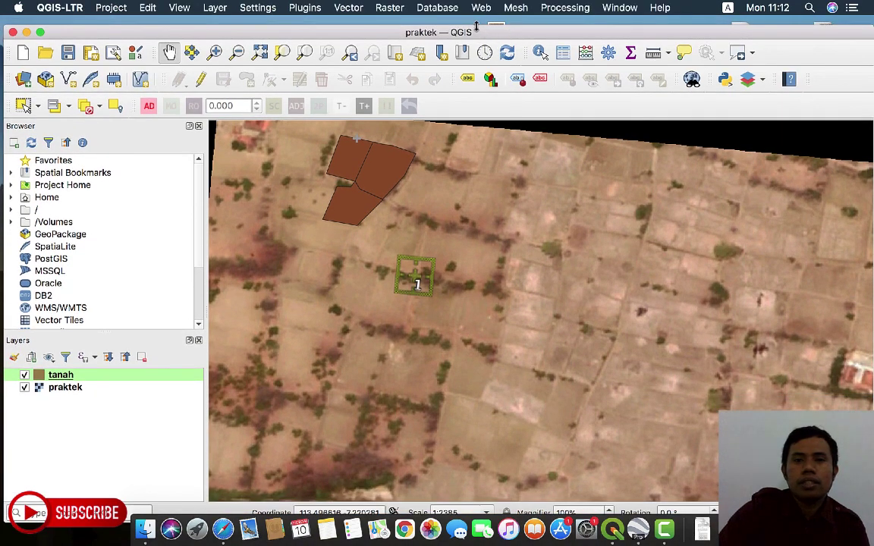
{"action": "left_click", "coordinate": [419, 21]}
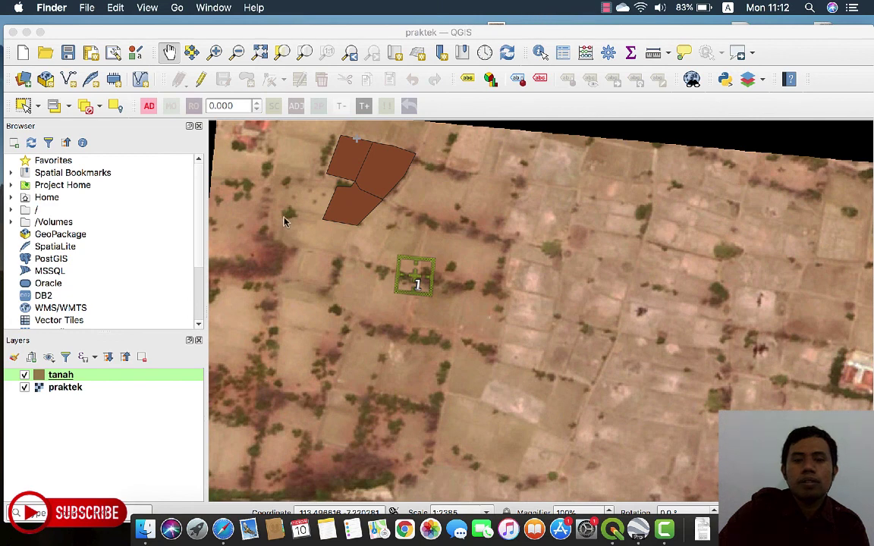
{"action": "left_click", "coordinate": [606, 7]}
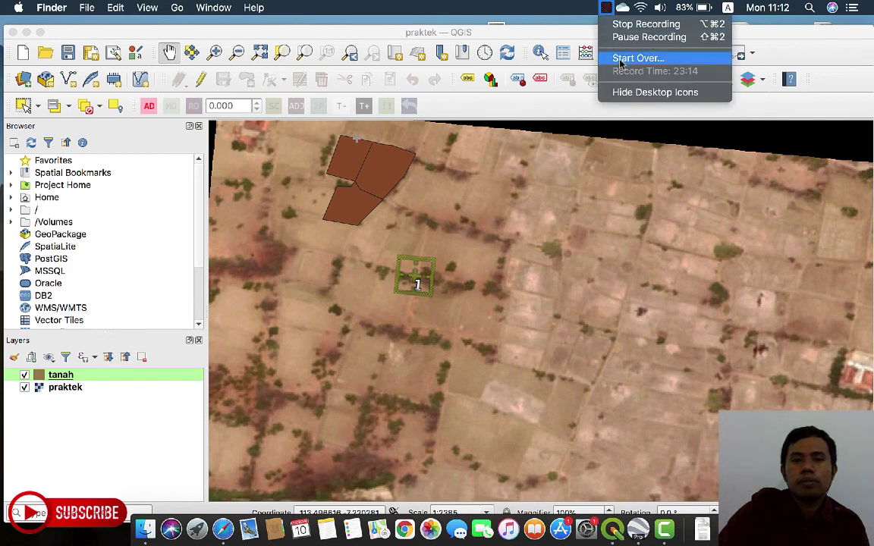
{"action": "left_click", "coordinate": [627, 28]}
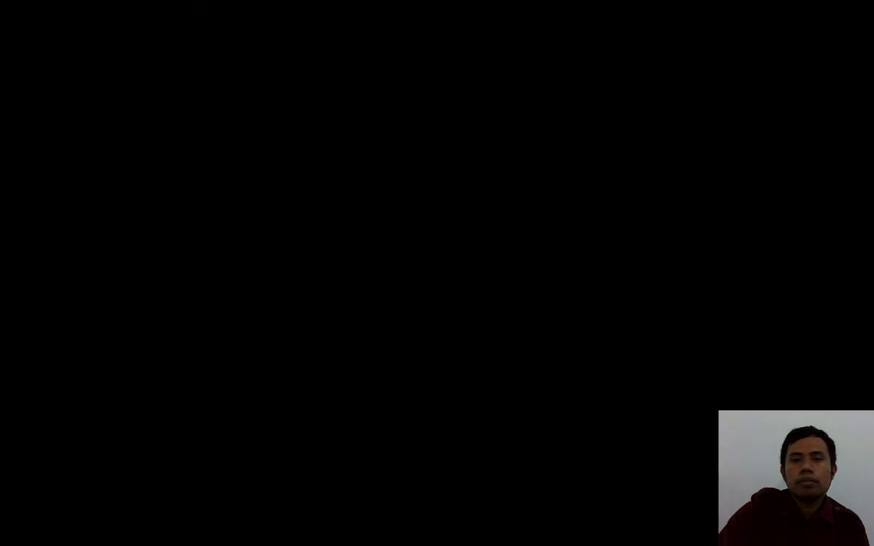